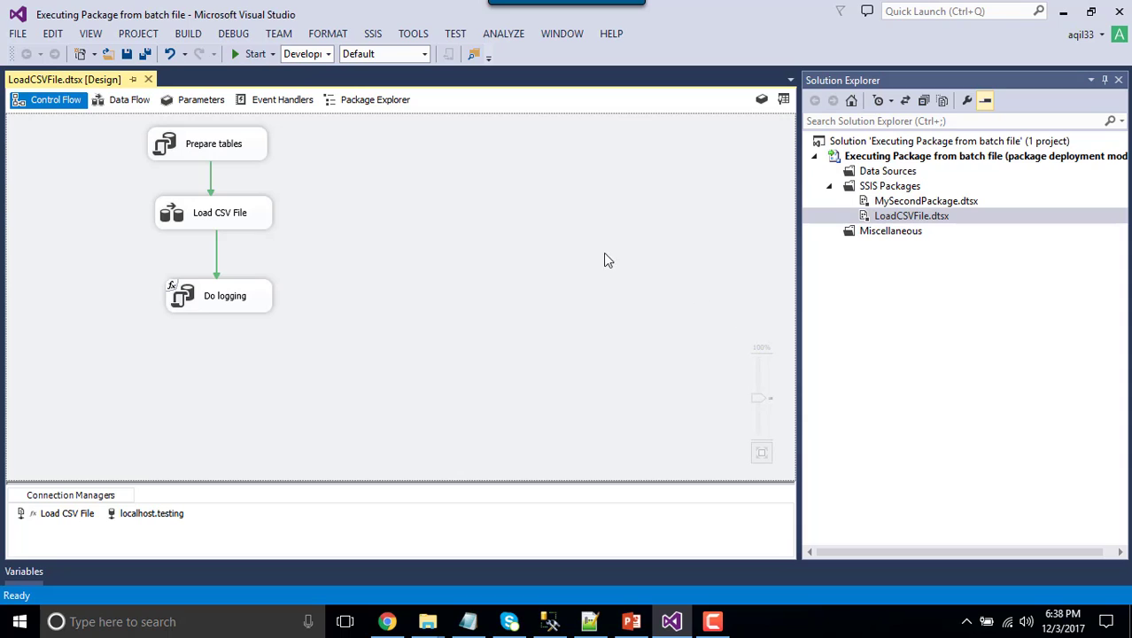
Review the OLE DB Destination settings in the Load CSV File data flow and the Do logging task's SQL statement
{"action": "double_click", "coordinate": [193, 214]}
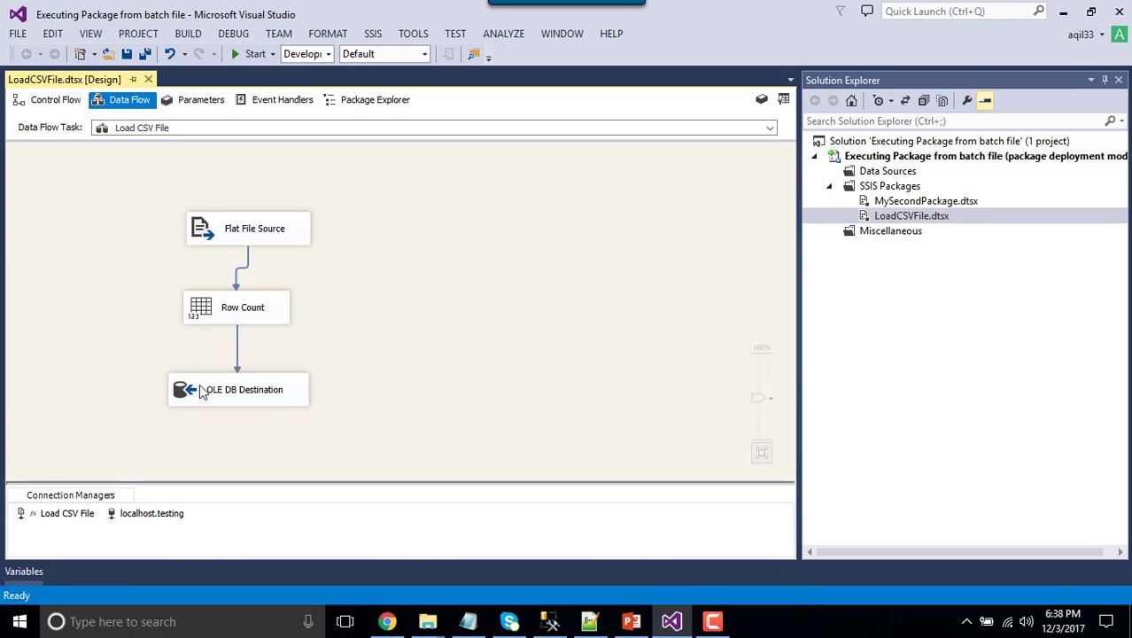
{"action": "left_click", "coordinate": [203, 392]}
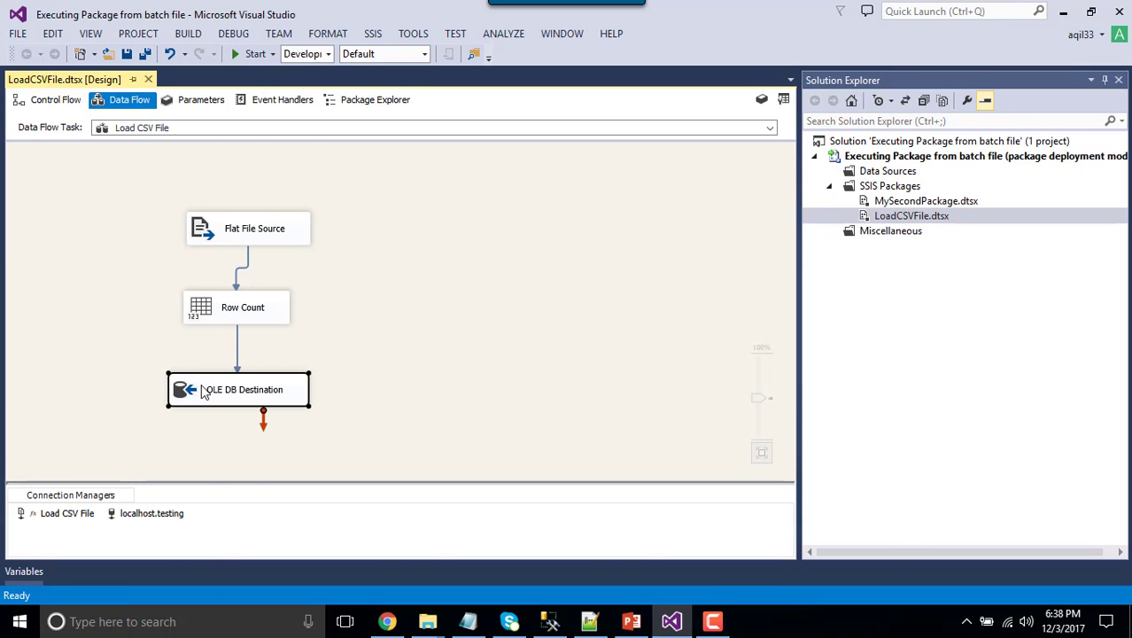
{"action": "double_click", "coordinate": [203, 393]}
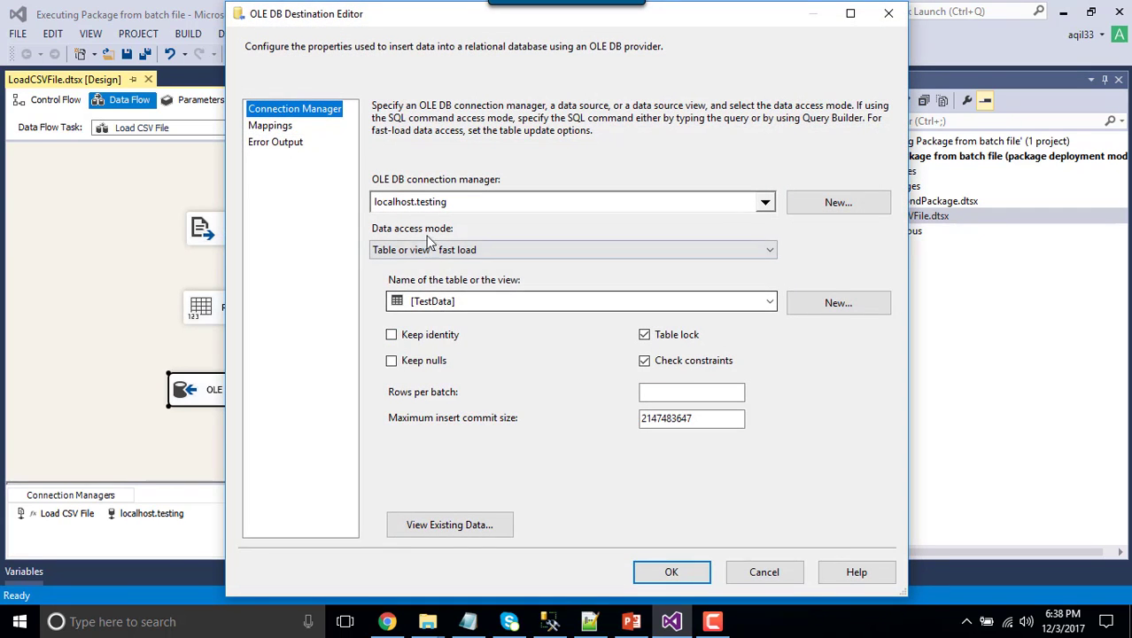
{"action": "left_click", "coordinate": [762, 572]}
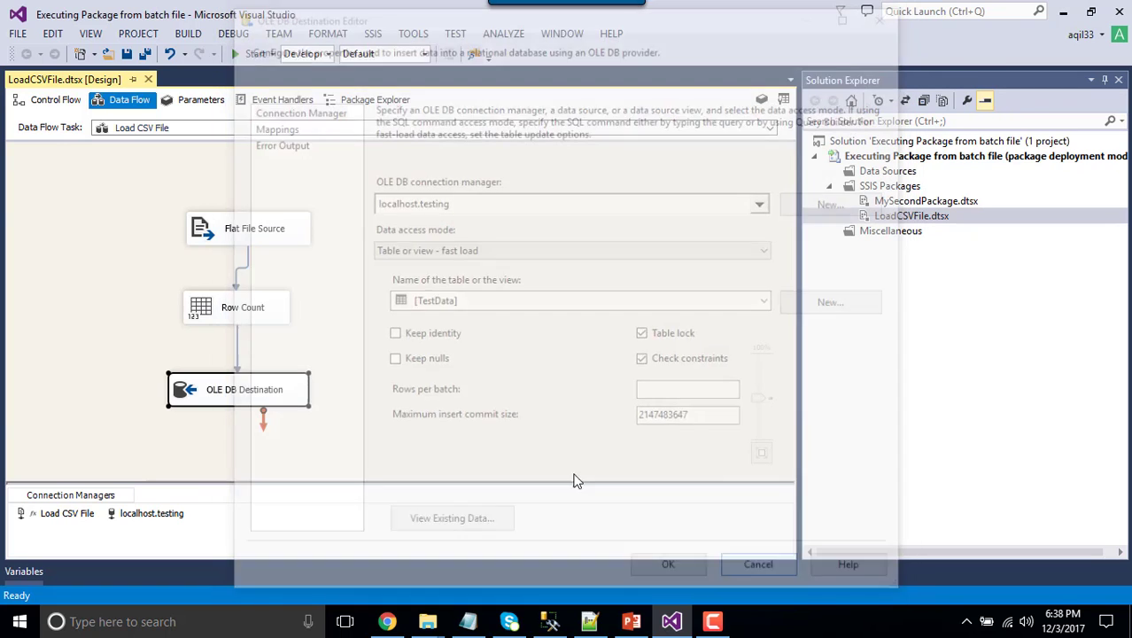
{"action": "left_click", "coordinate": [51, 105]}
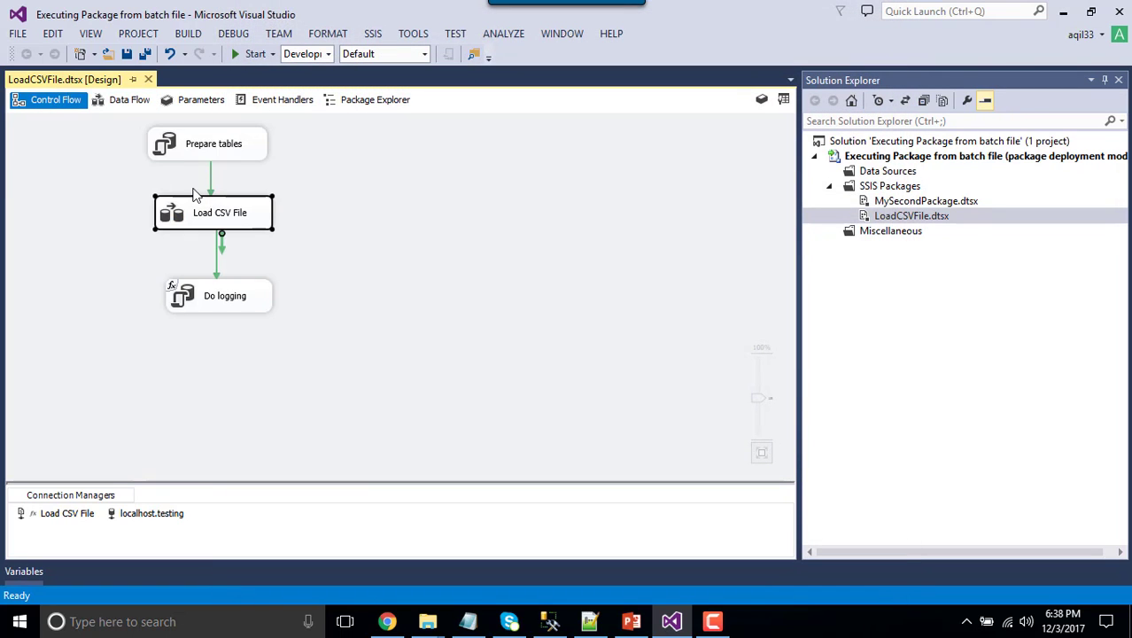
{"action": "double_click", "coordinate": [222, 299]}
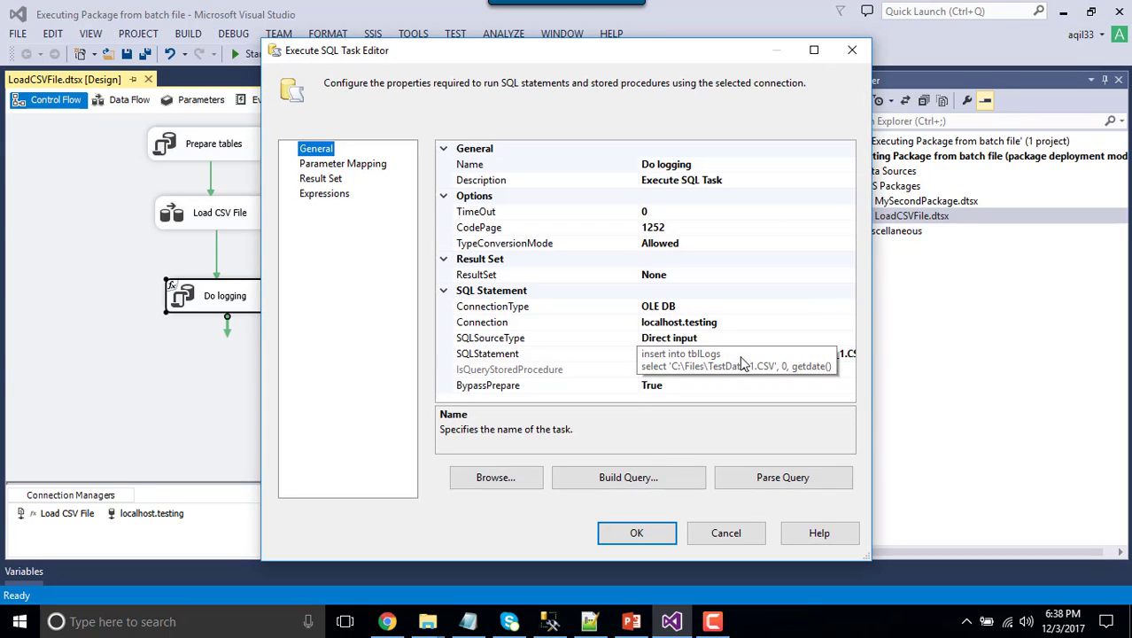
{"action": "left_click", "coordinate": [656, 535]}
Examine the package variables, especially the folder and file name in the FilePath value, and close the variable list
{"action": "right_click", "coordinate": [532, 199]}
{"action": "left_click", "coordinate": [590, 266]}
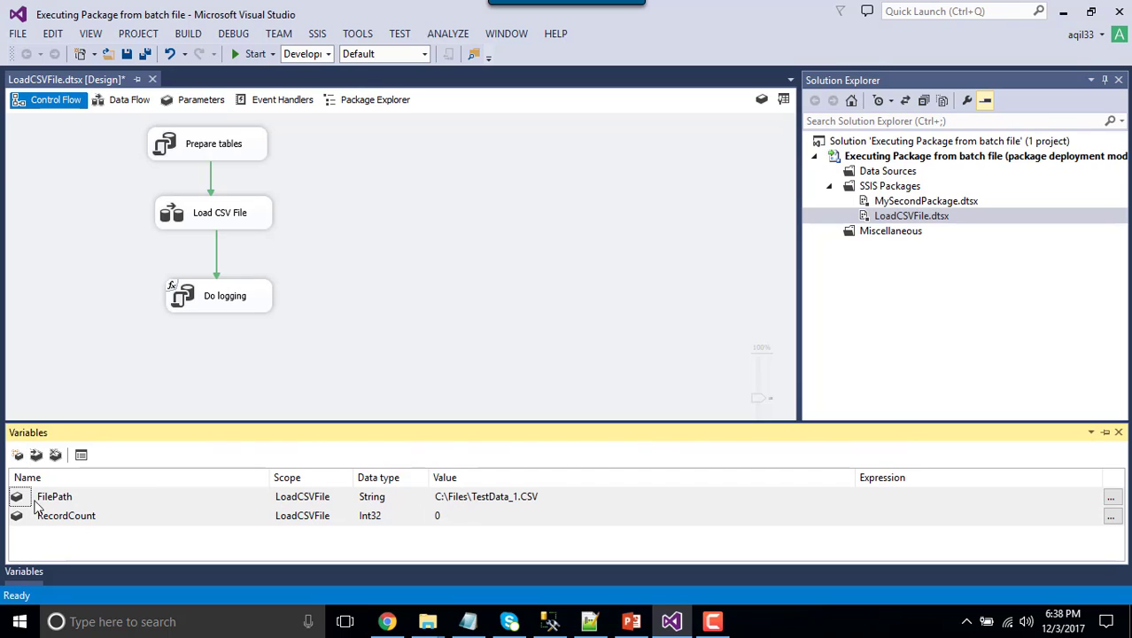
{"action": "left_click", "coordinate": [556, 498]}
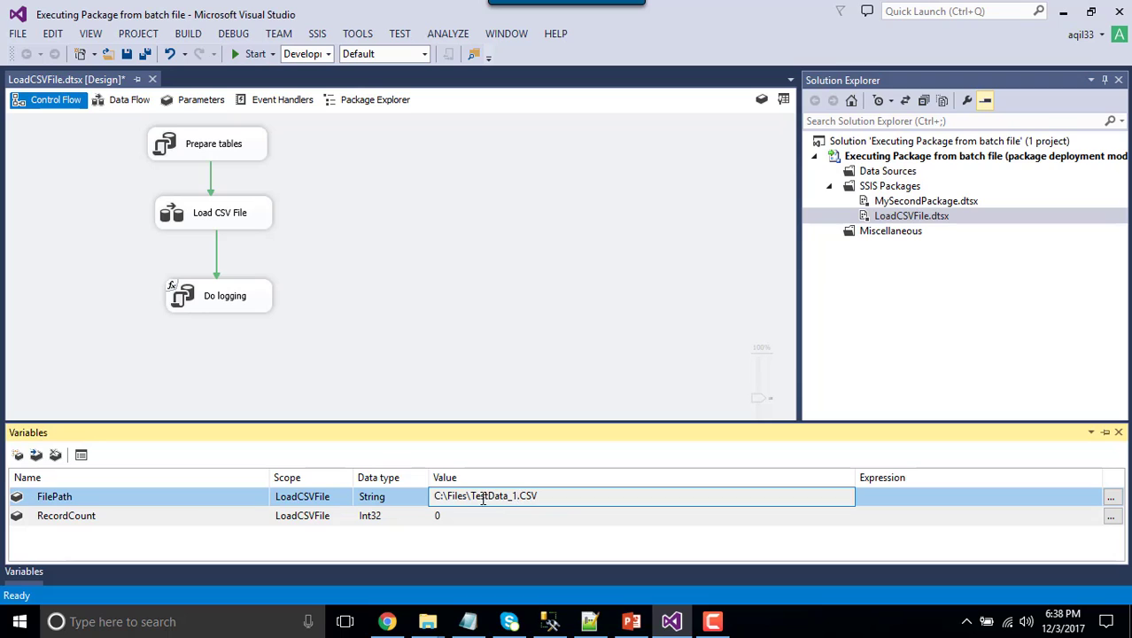
{"action": "key", "text": "Left"}
{"action": "key", "text": "Left"}
{"action": "key", "text": "Left"}
{"action": "key", "text": "Left"}
{"action": "left_click_drag", "start_coordinate": [470, 495], "coordinate": [423, 496]}
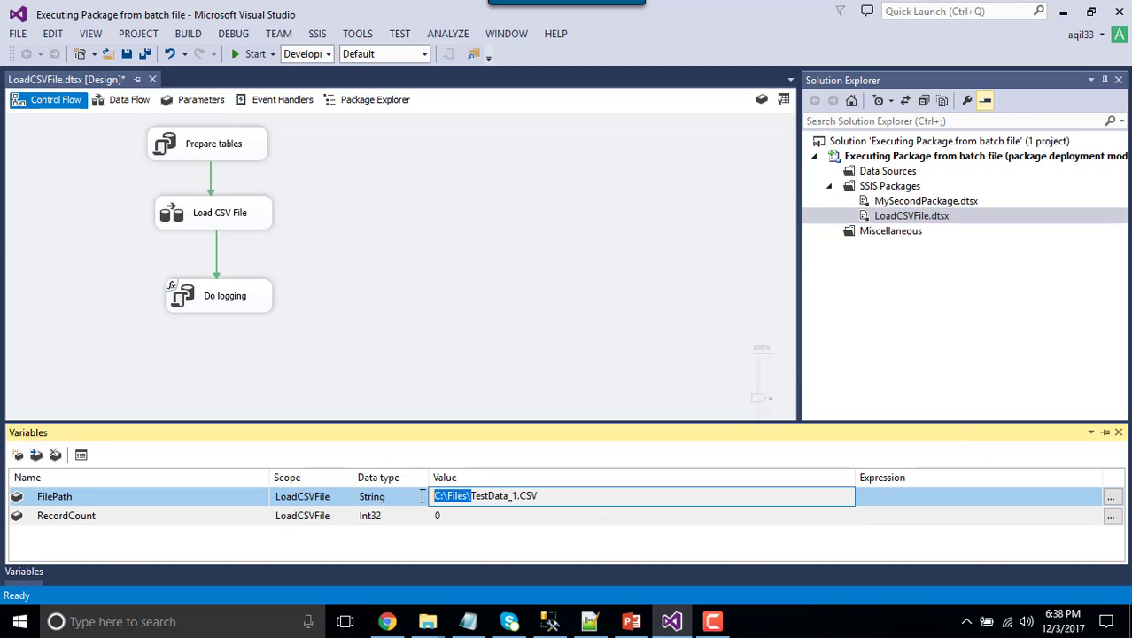
{"action": "left_click", "coordinate": [1119, 433]}
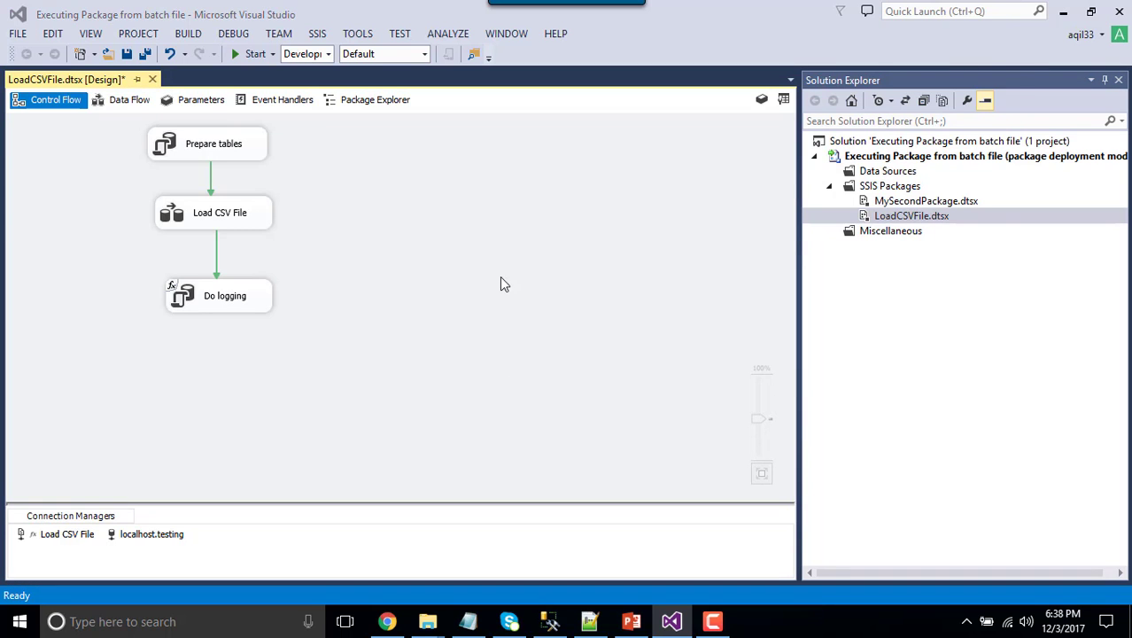
Locate TestData_1.CSV in the C:\Files folder with File Explorer and return to the package in Visual Studio
{"action": "key", "text": "super+e"}
{"action": "left_click", "coordinate": [164, 432]}
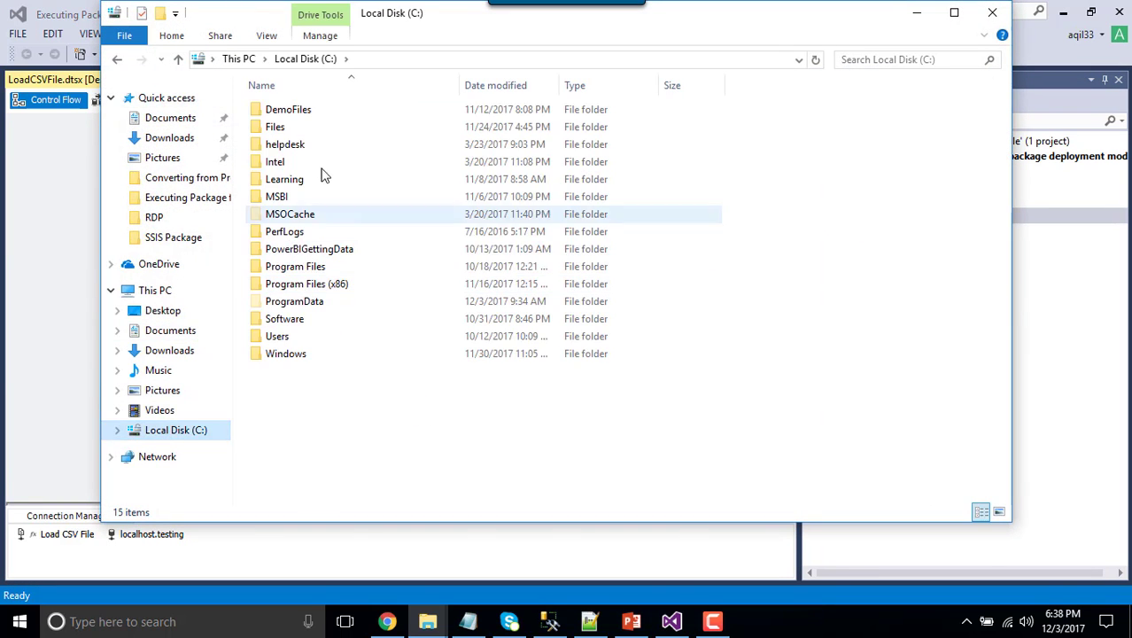
{"action": "double_click", "coordinate": [295, 129]}
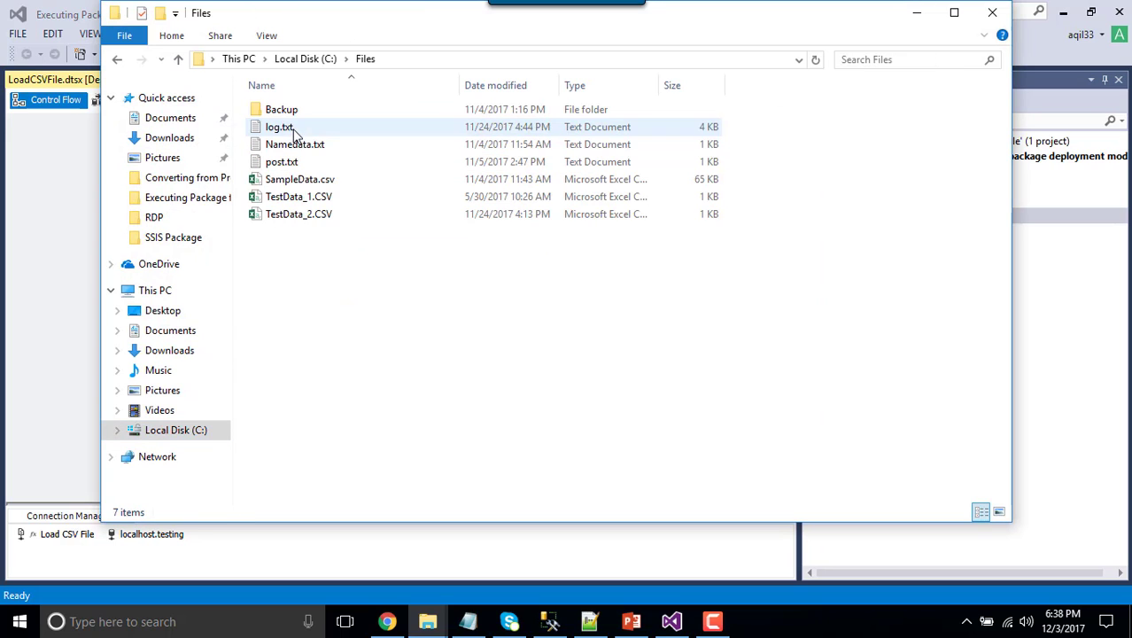
{"action": "left_click", "coordinate": [316, 198]}
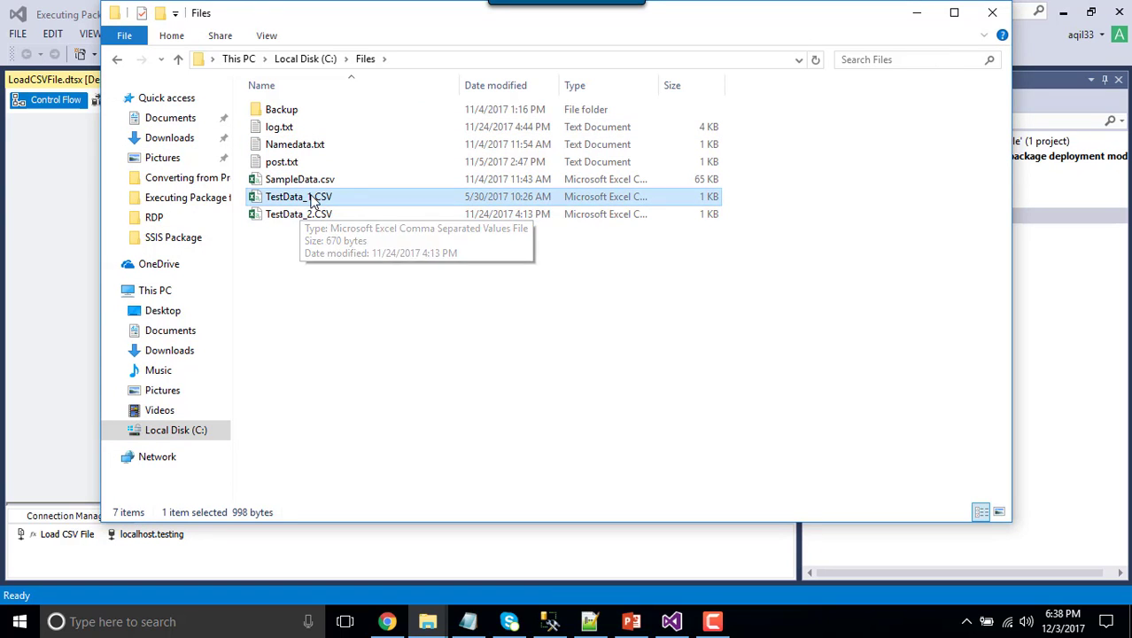
{"action": "left_click", "coordinate": [35, 201]}
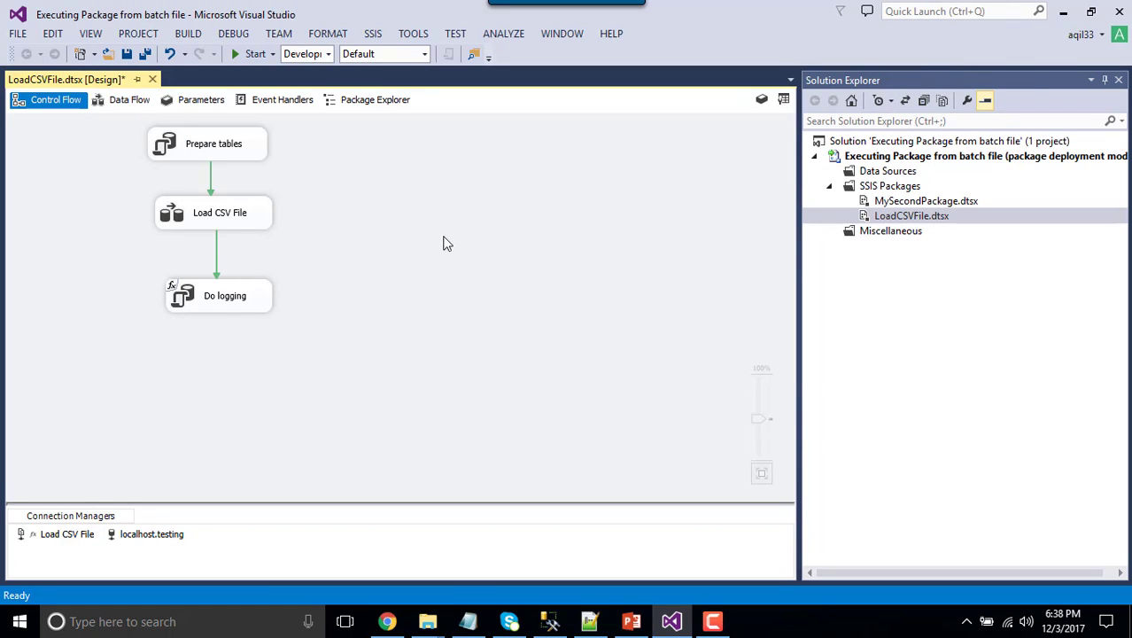
Query TestData and tblLogs in SQL Server Management Studio, and run the LoadCSVFile package in Visual Studio
{"action": "left_click", "coordinate": [552, 621]}
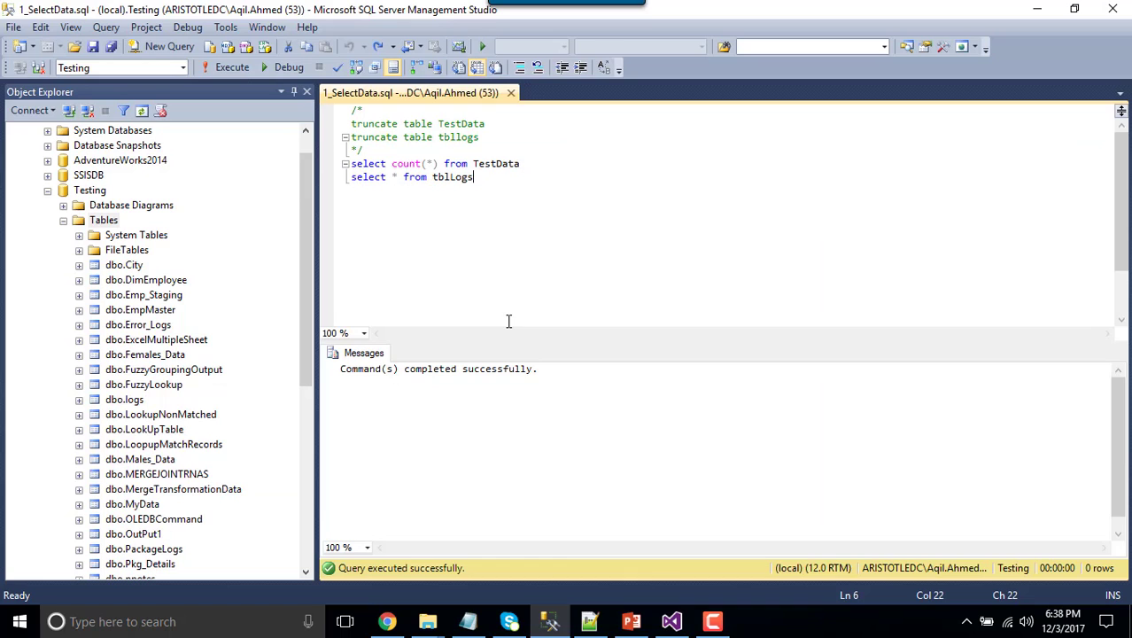
{"action": "left_click", "coordinate": [229, 69]}
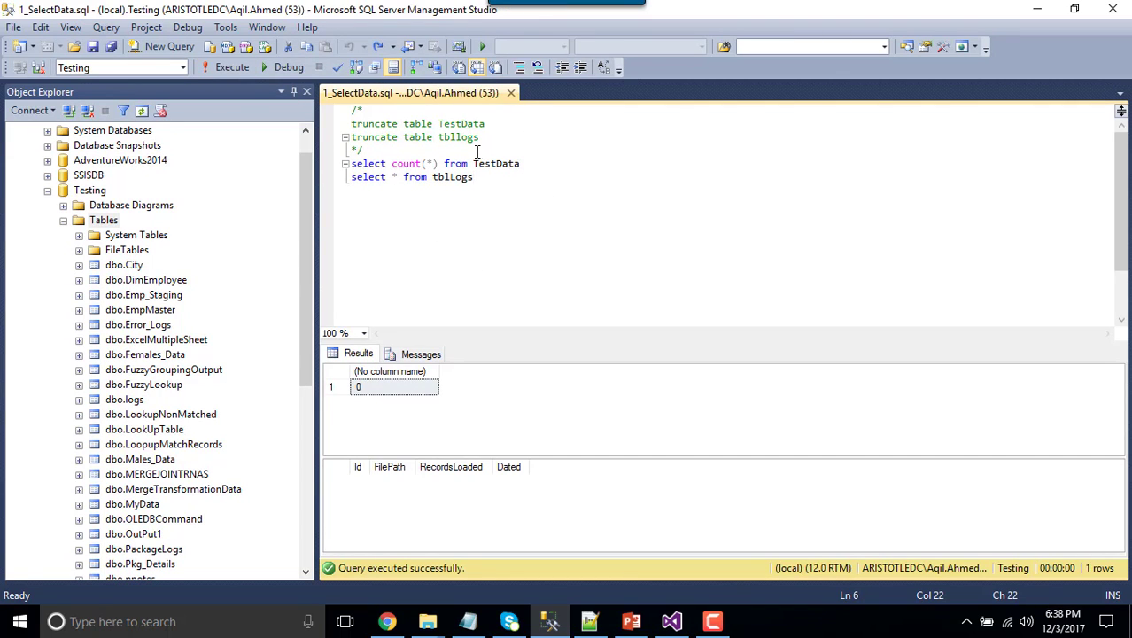
{"action": "left_click", "coordinate": [675, 618]}
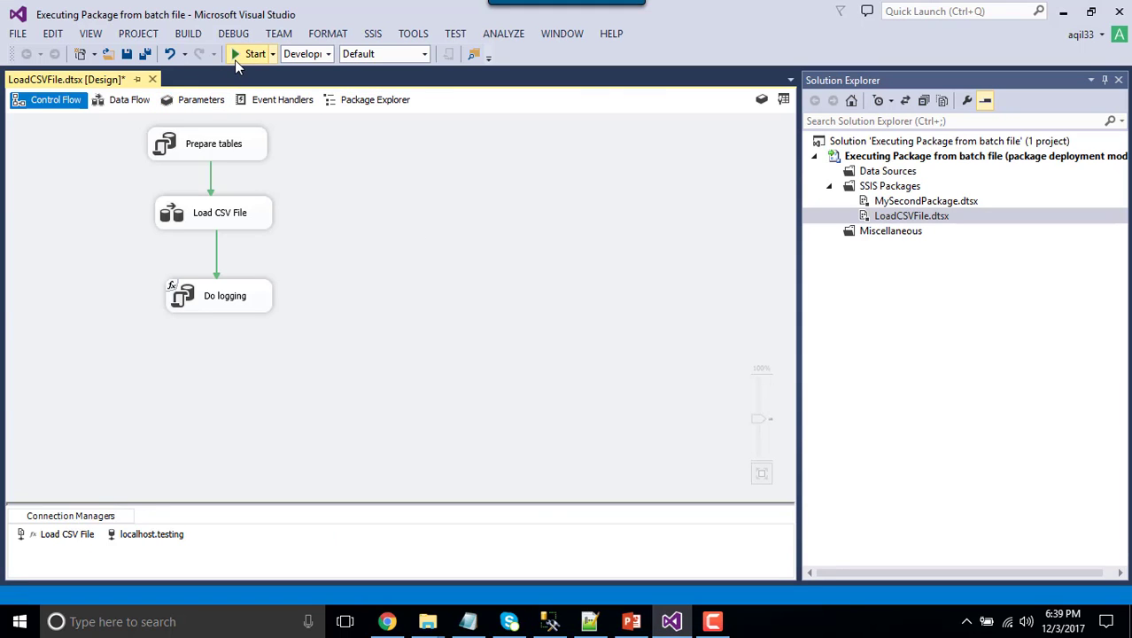
{"action": "left_click", "coordinate": [235, 60]}
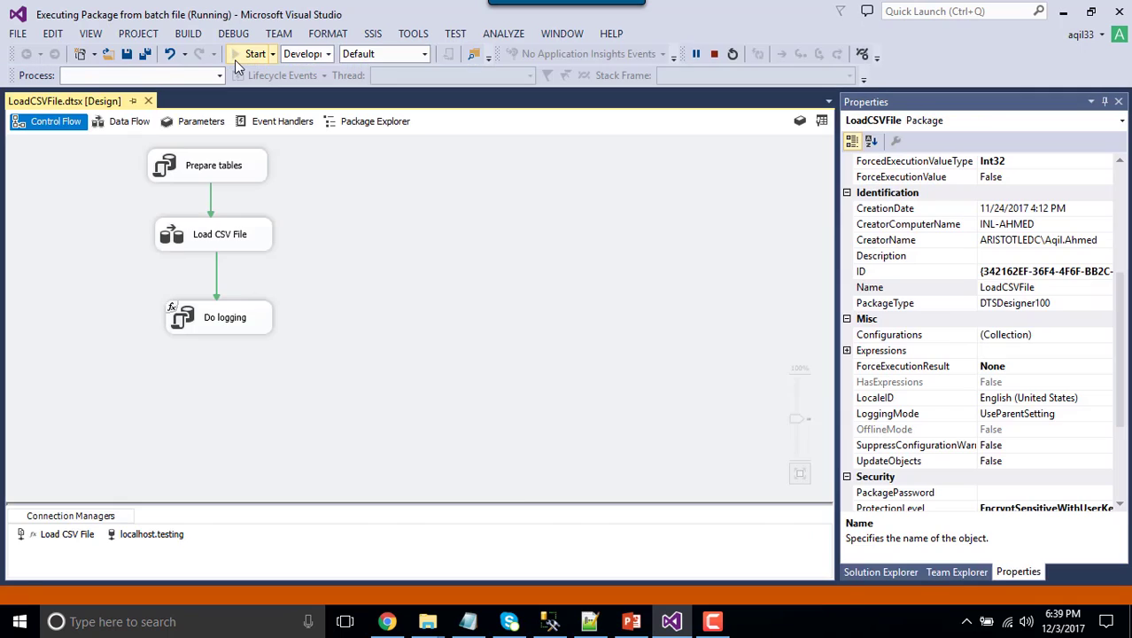
Rerun the select queries in SQL Server Management Studio and examine the TestData row count and the logged file path and records loaded
{"action": "left_click", "coordinate": [549, 621]}
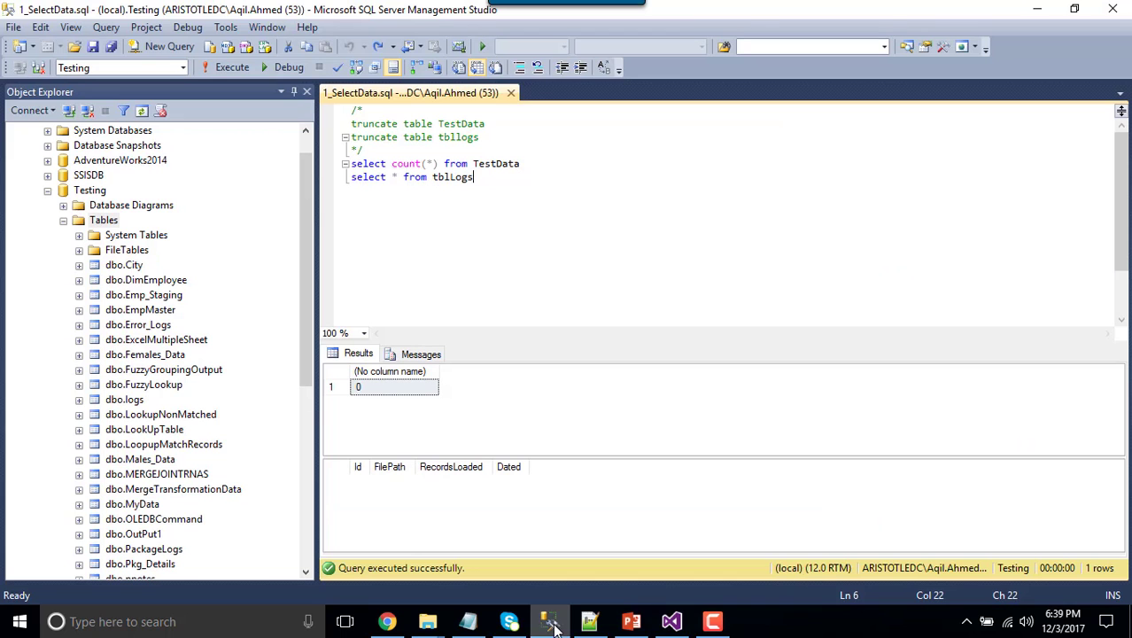
{"action": "left_click", "coordinate": [229, 66]}
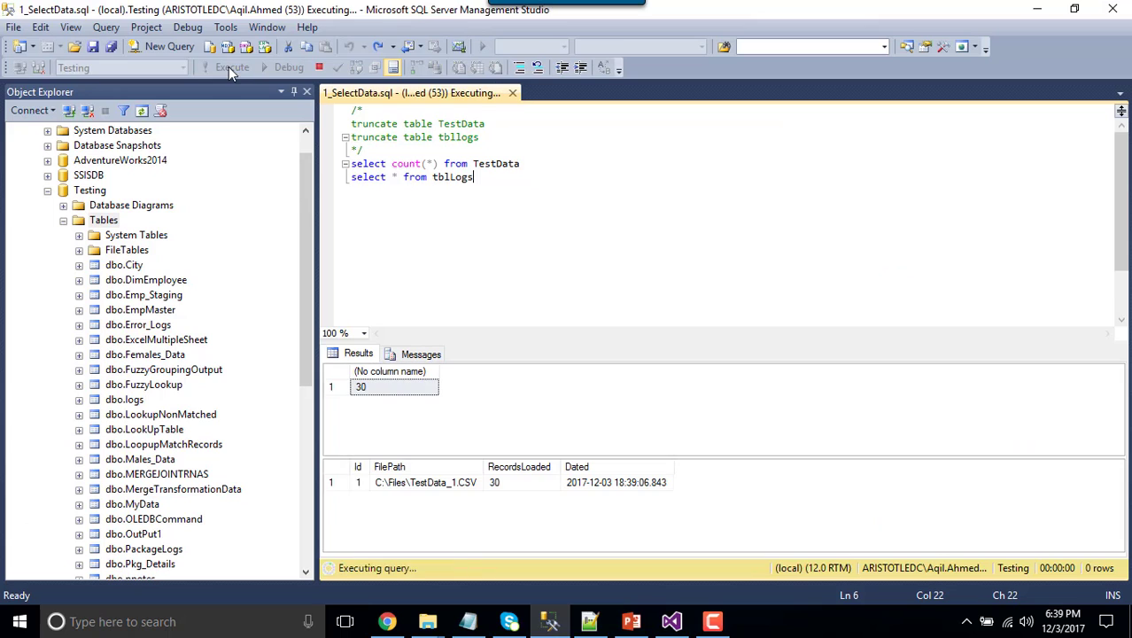
{"action": "double_click", "coordinate": [502, 165]}
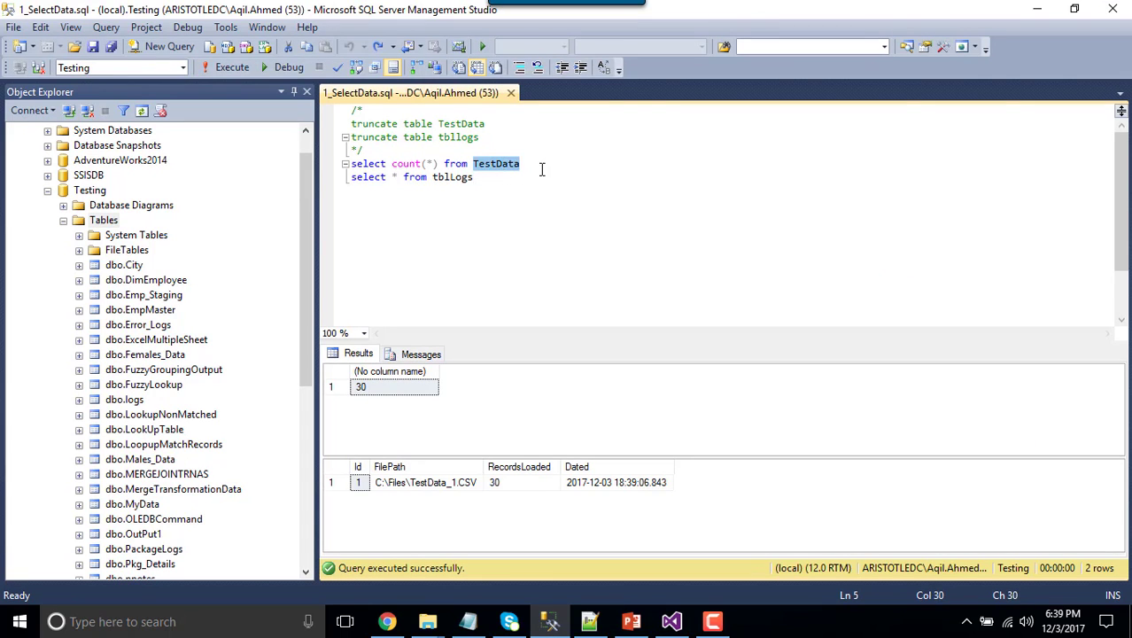
{"action": "left_click", "coordinate": [539, 167]}
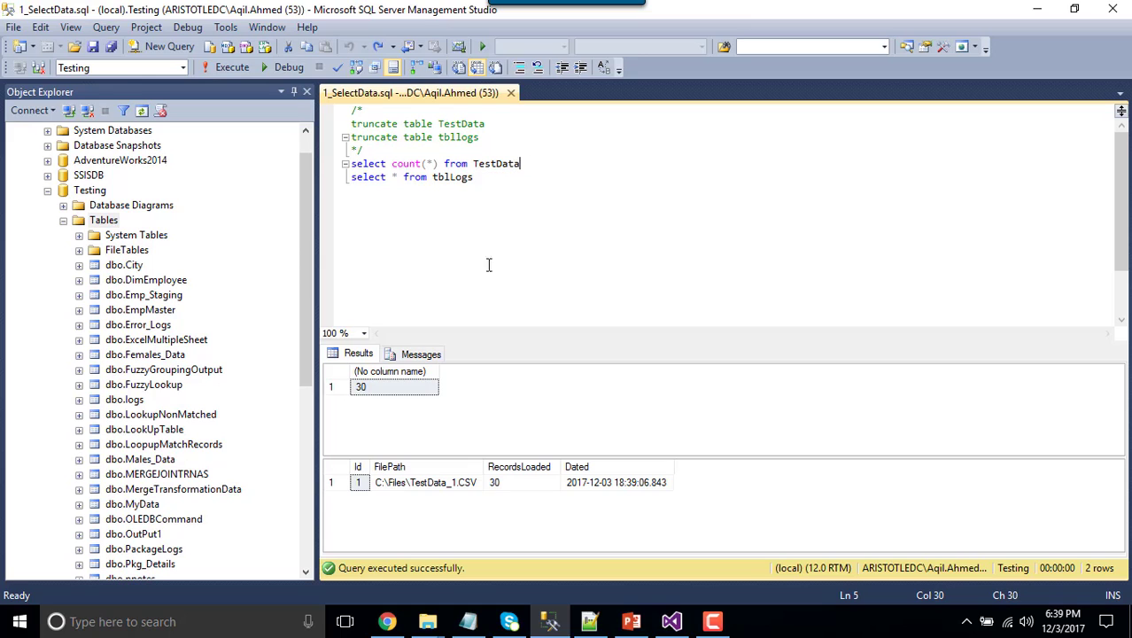
{"action": "left_click", "coordinate": [460, 491]}
{"action": "double_click", "coordinate": [455, 177]}
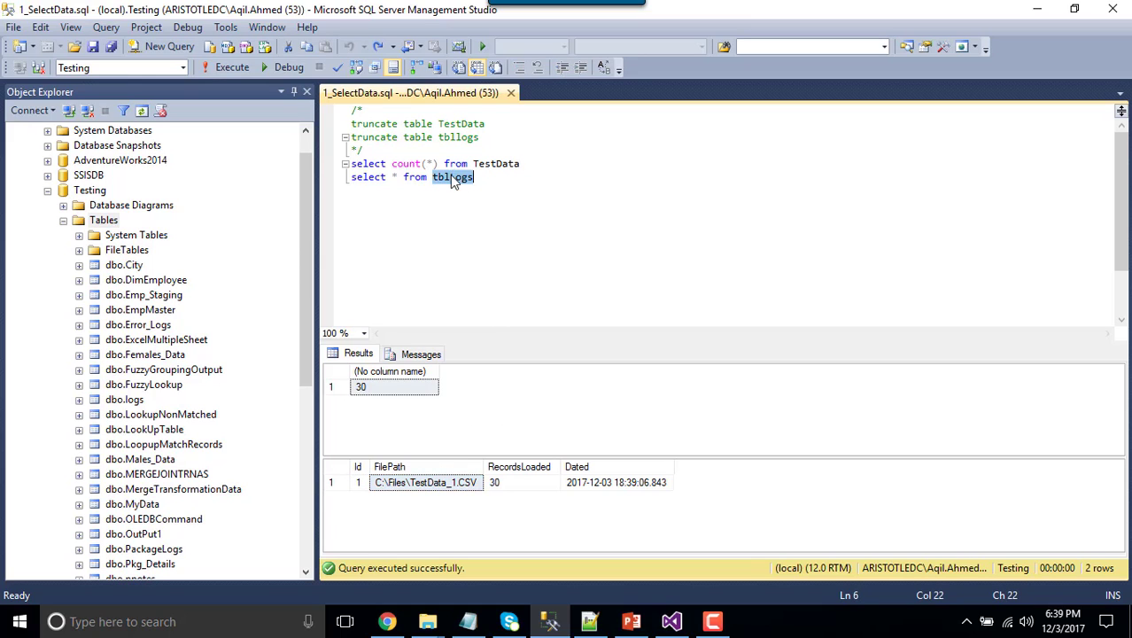
{"action": "left_click", "coordinate": [433, 493]}
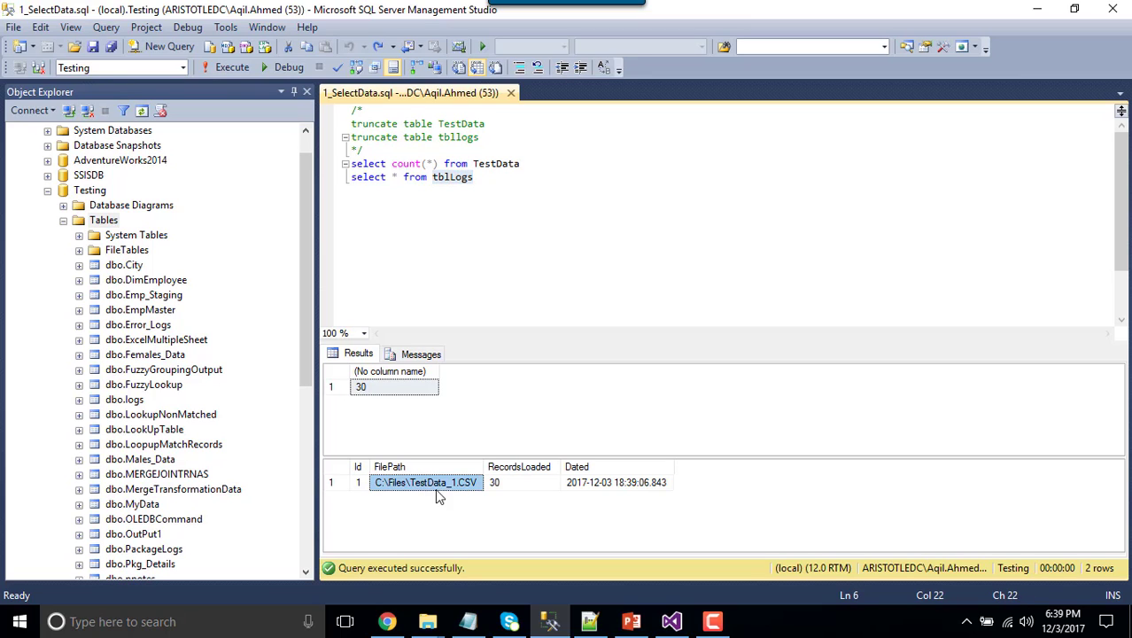
{"action": "left_click", "coordinate": [513, 488]}
Truncate the TestData and tbllogs tables using the commented statements and rerun the select queries to check them
{"action": "left_click_drag", "start_coordinate": [351, 124], "coordinate": [496, 139]}
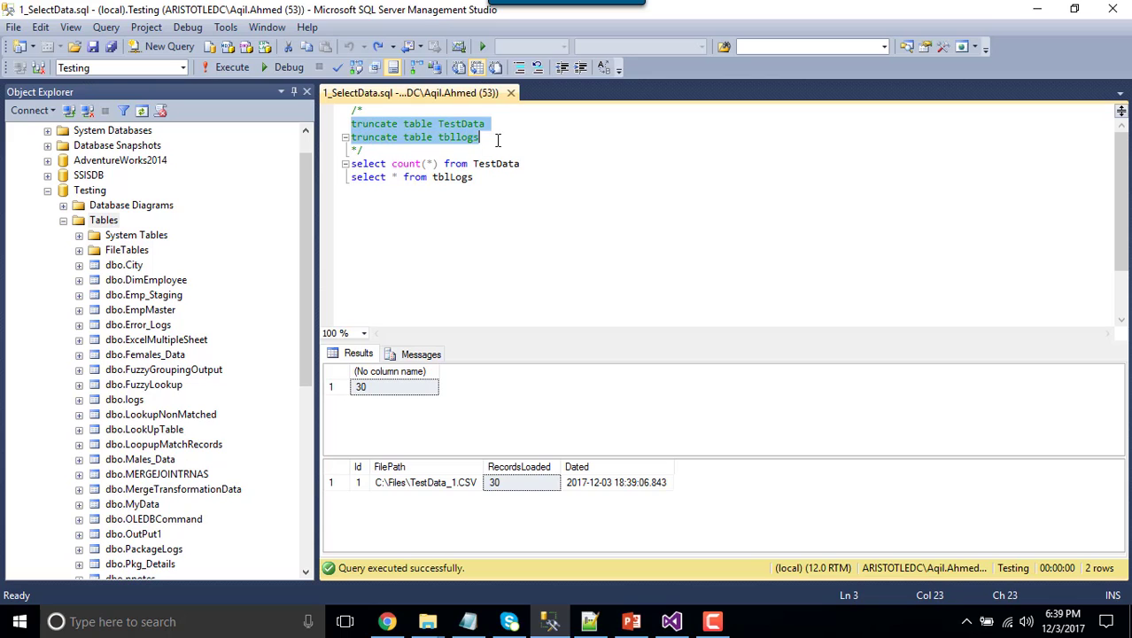
{"action": "left_click", "coordinate": [226, 67]}
{"action": "left_click", "coordinate": [436, 194]}
{"action": "key", "text": "F5"}
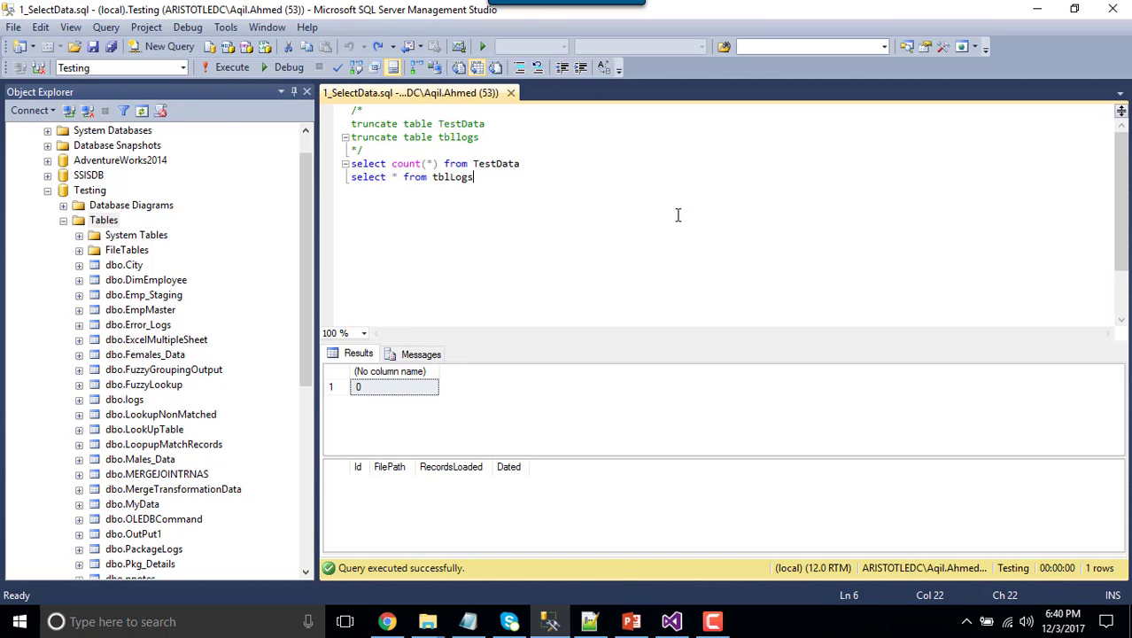
Switch to Visual Studio, stop debugging the LoadCSVFile package, and close the debug output
{"action": "left_click", "coordinate": [672, 621]}
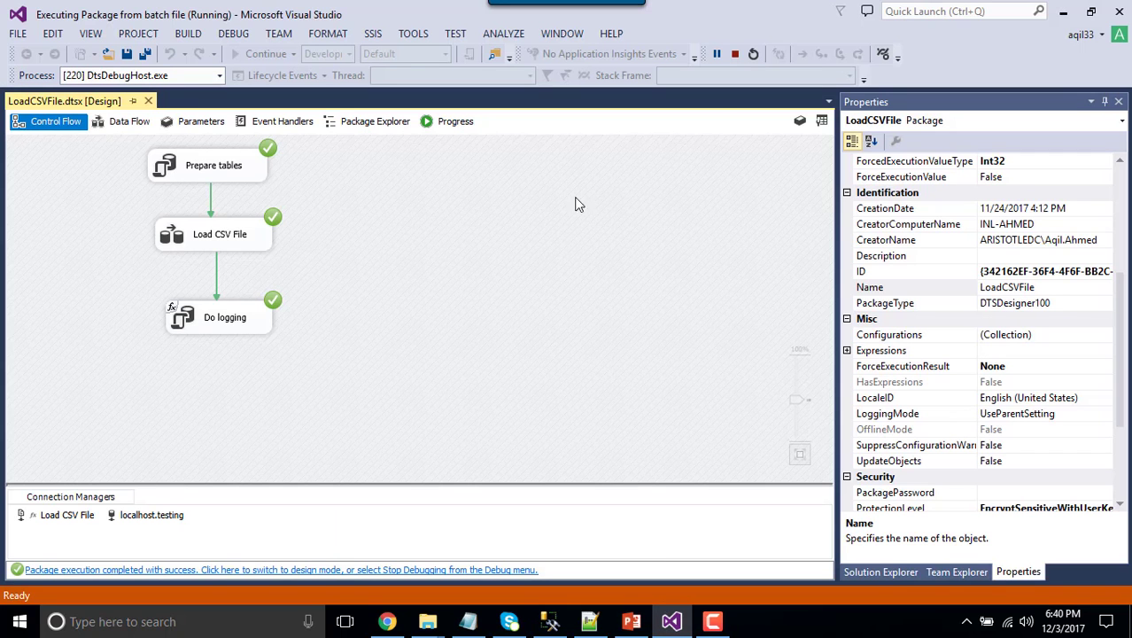
{"action": "left_click", "coordinate": [734, 55]}
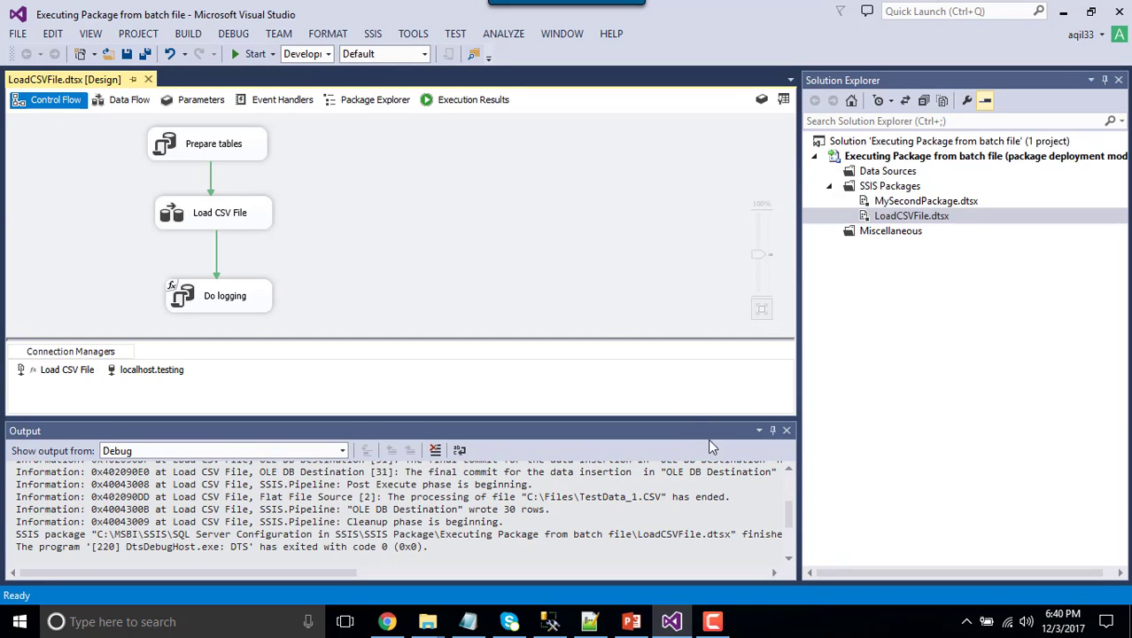
{"action": "left_click", "coordinate": [786, 429]}
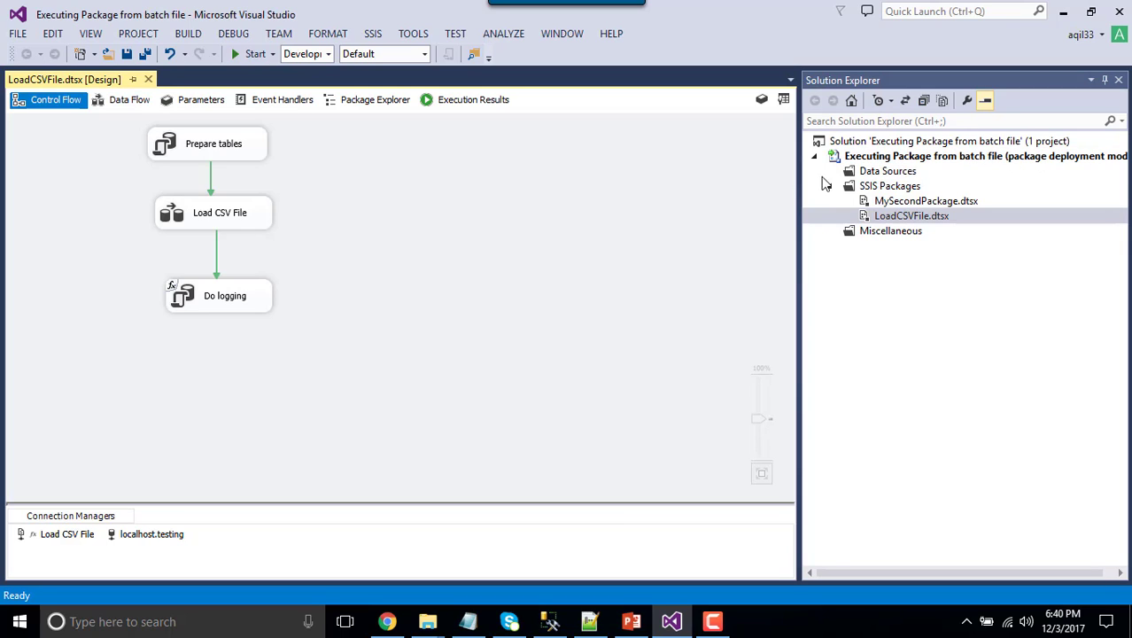
{"action": "right_click", "coordinate": [898, 157]}
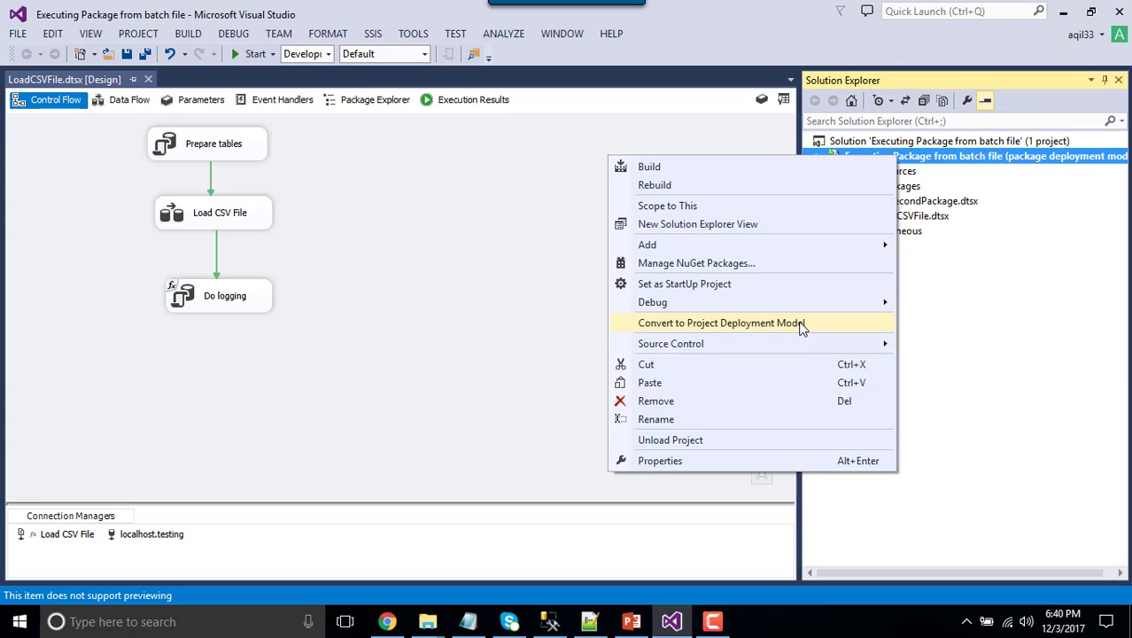
{"action": "left_click", "coordinate": [491, 265]}
Open the package configurations organizer for the LoadCSVFile package and enable package configurations
{"action": "right_click", "coordinate": [430, 188]}
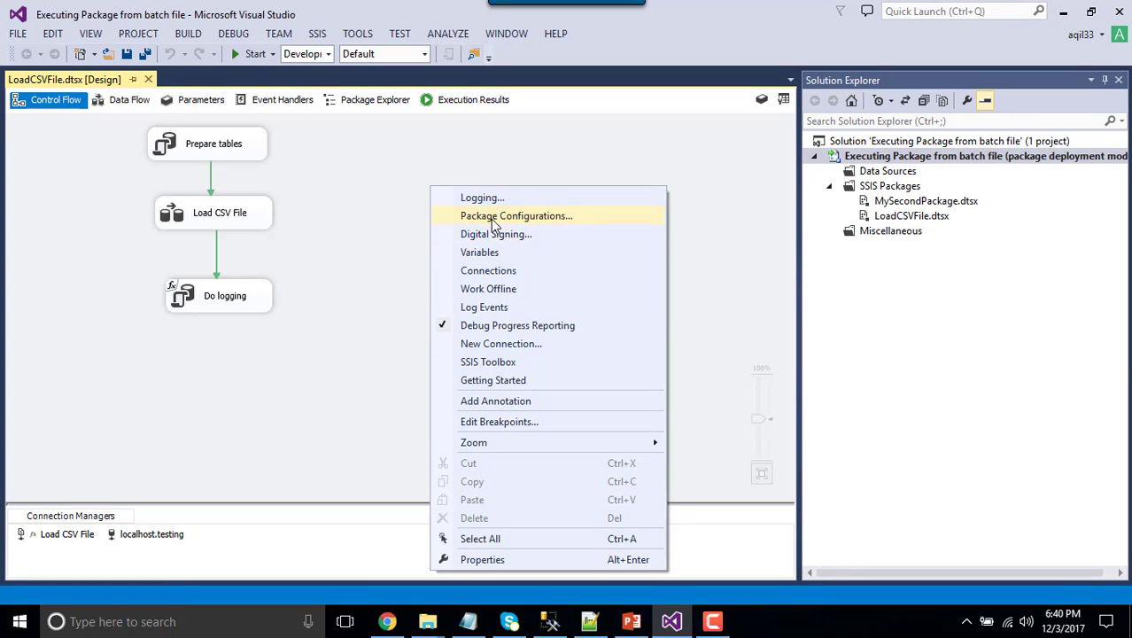
{"action": "left_click", "coordinate": [567, 217]}
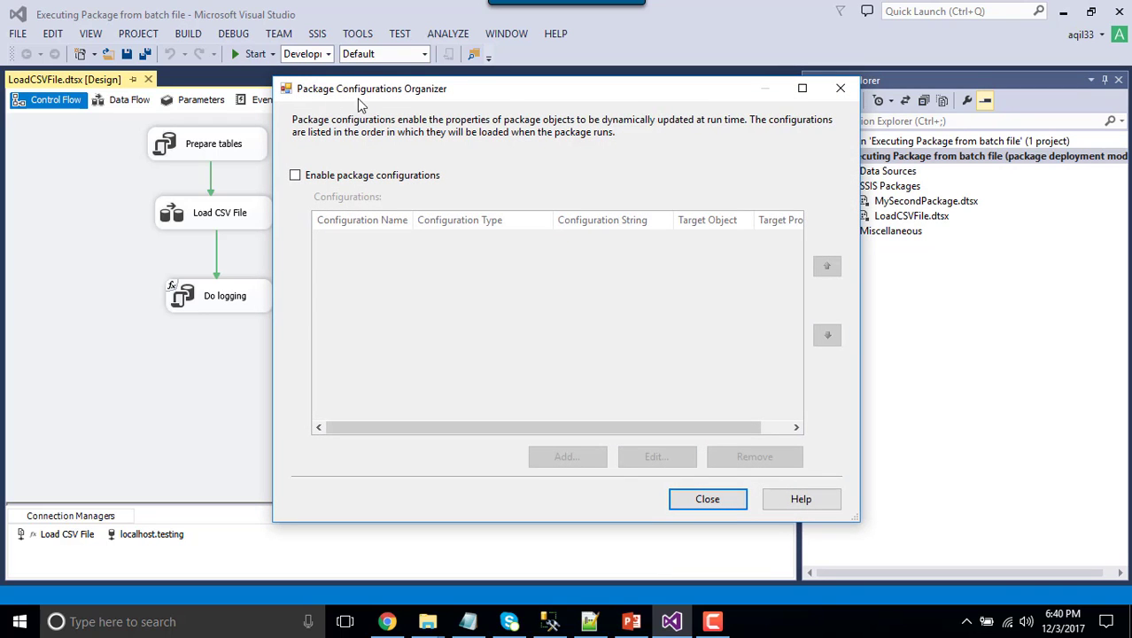
{"action": "left_click", "coordinate": [296, 177]}
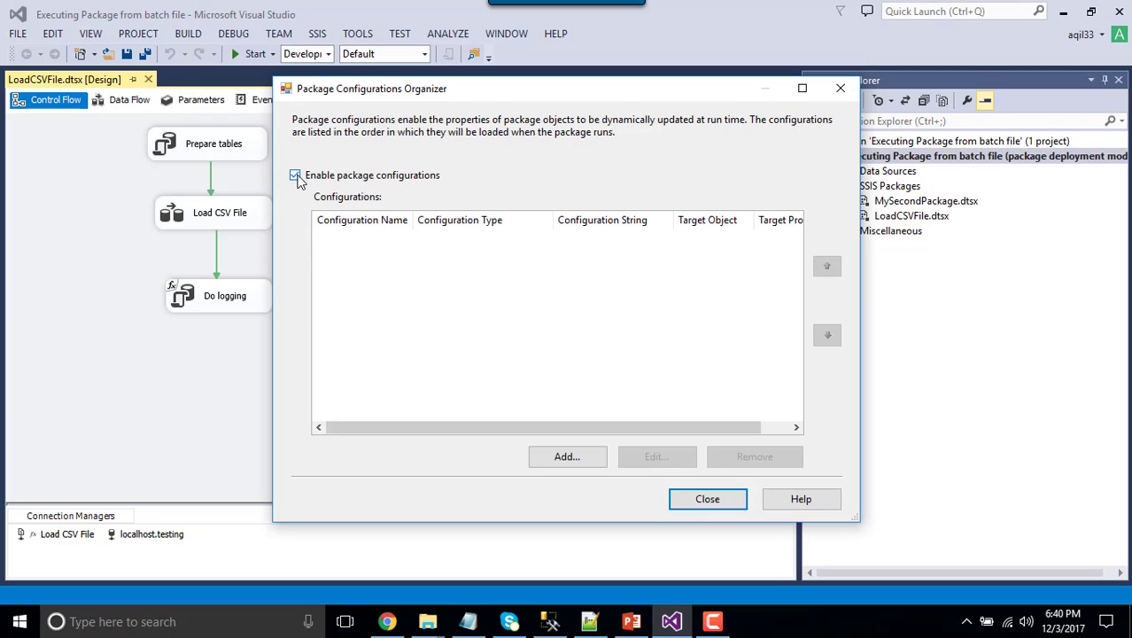
Start adding a package configuration, enlarge the wizard window, and set the configuration type to SQL Server
{"action": "left_click", "coordinate": [566, 457]}
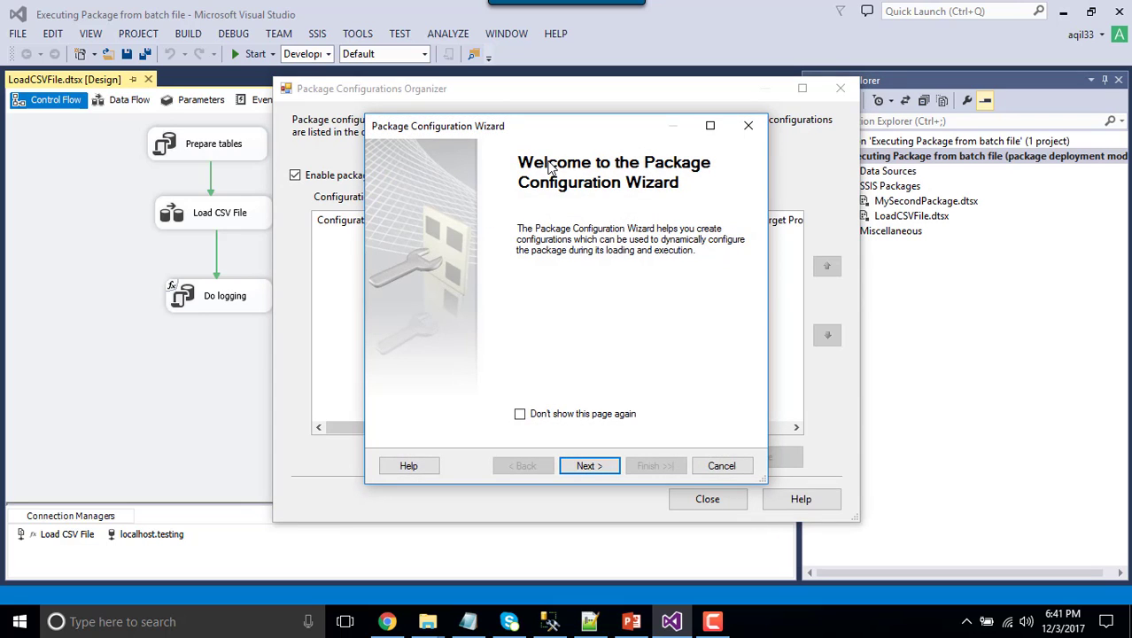
{"action": "left_click_drag", "start_coordinate": [538, 131], "coordinate": [388, 65]}
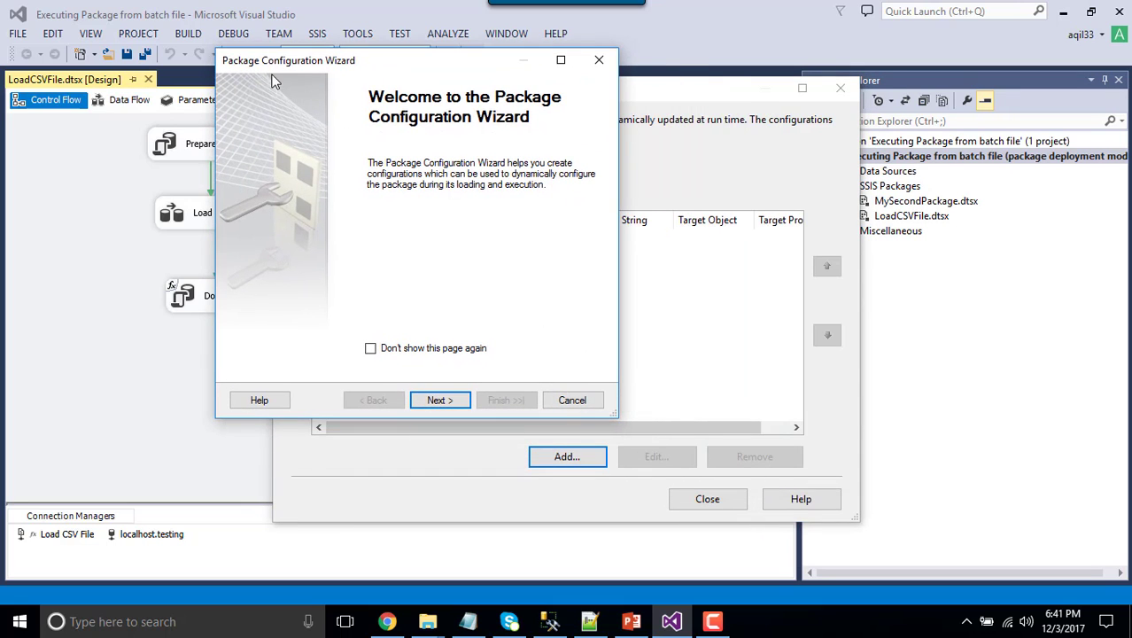
{"action": "left_click", "coordinate": [441, 402]}
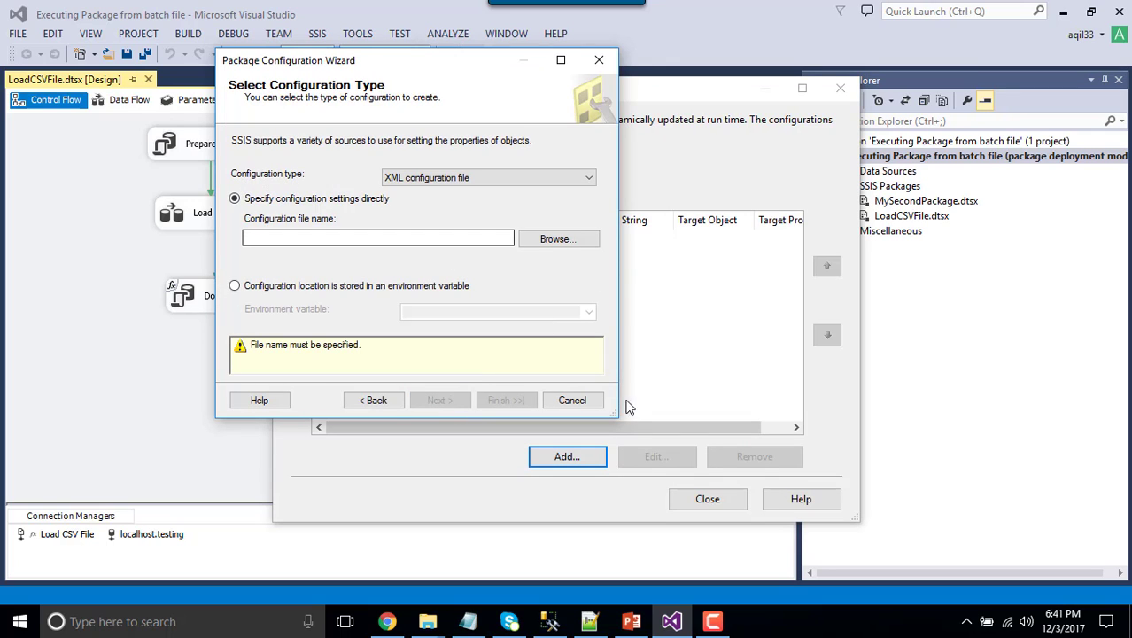
{"action": "left_click_drag", "start_coordinate": [617, 417], "coordinate": [771, 492]}
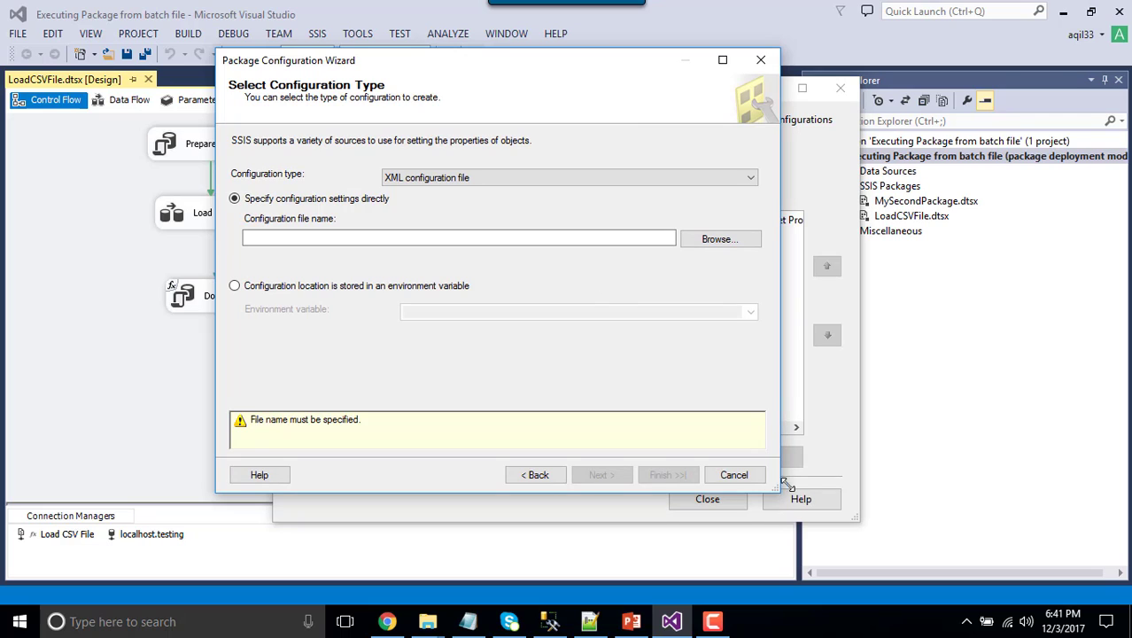
{"action": "left_click", "coordinate": [503, 179]}
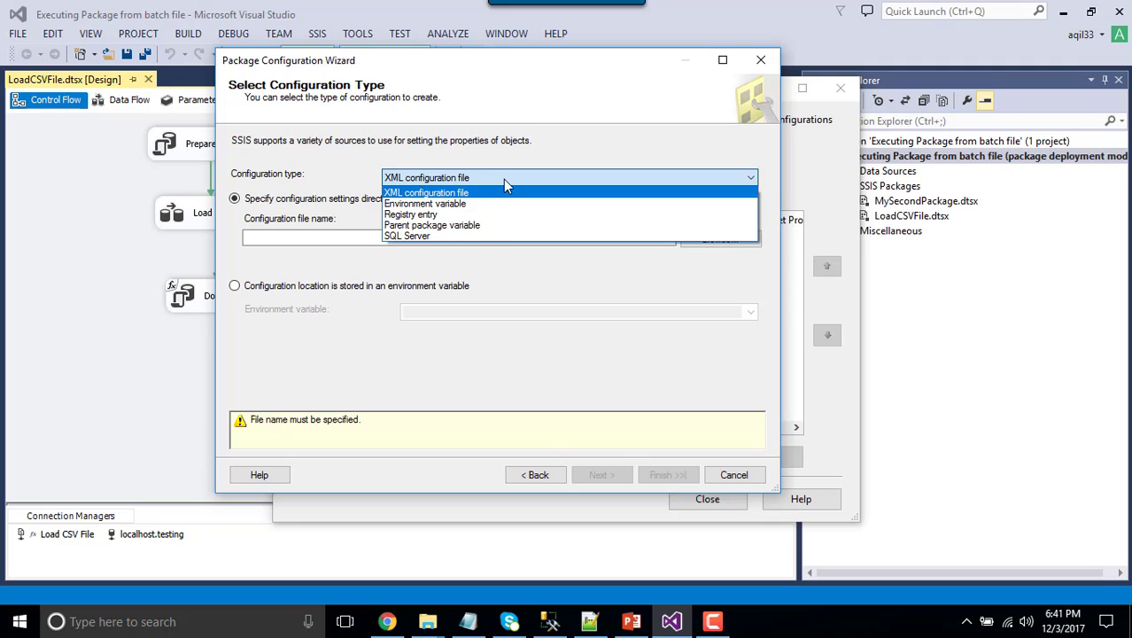
{"action": "left_click", "coordinate": [428, 237]}
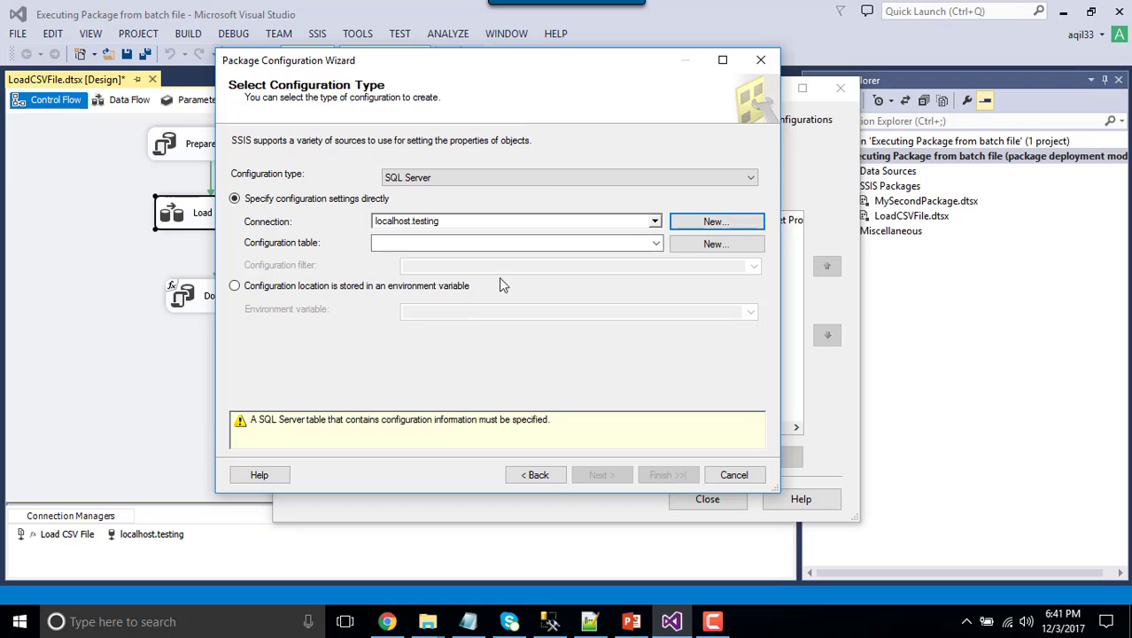
{"action": "left_click", "coordinate": [739, 222]}
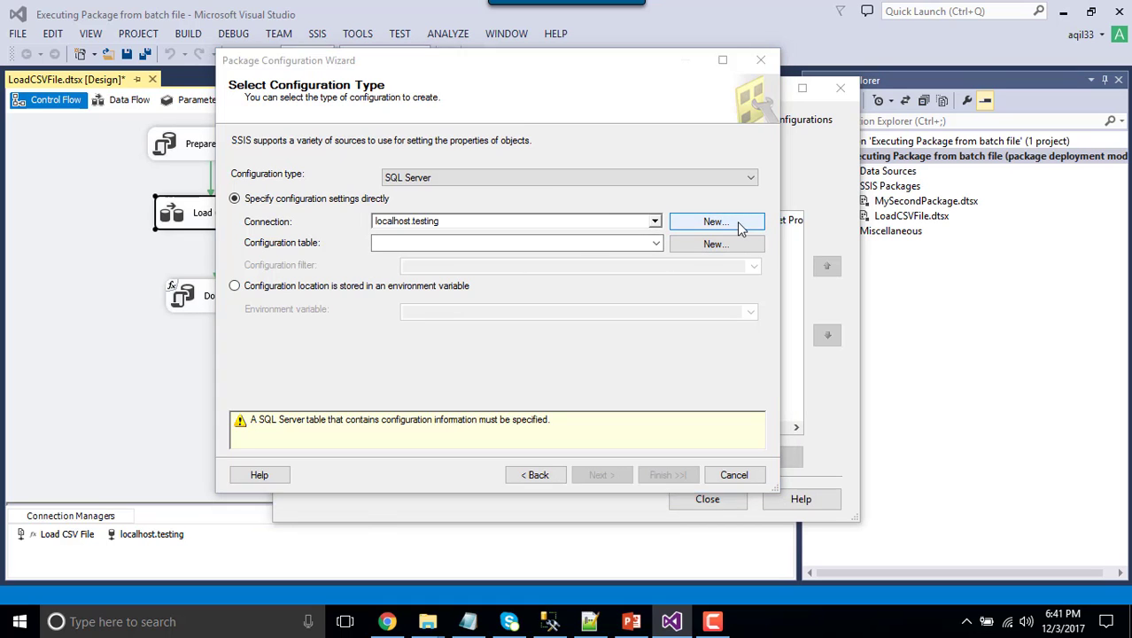
{"action": "left_click", "coordinate": [585, 434]}
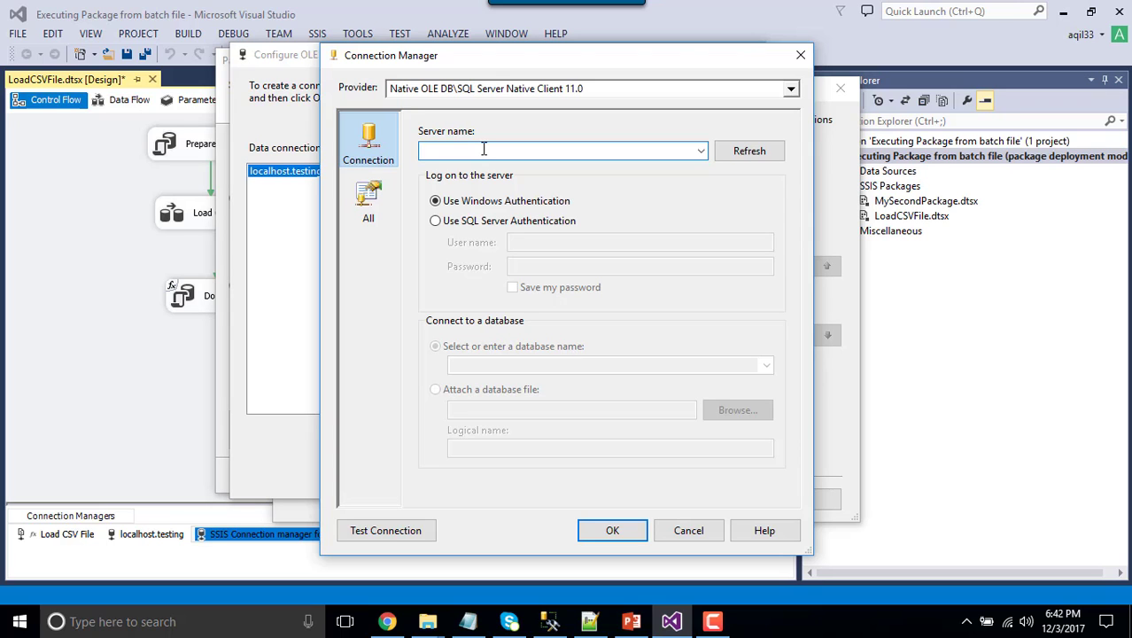
{"action": "left_click", "coordinate": [688, 530]}
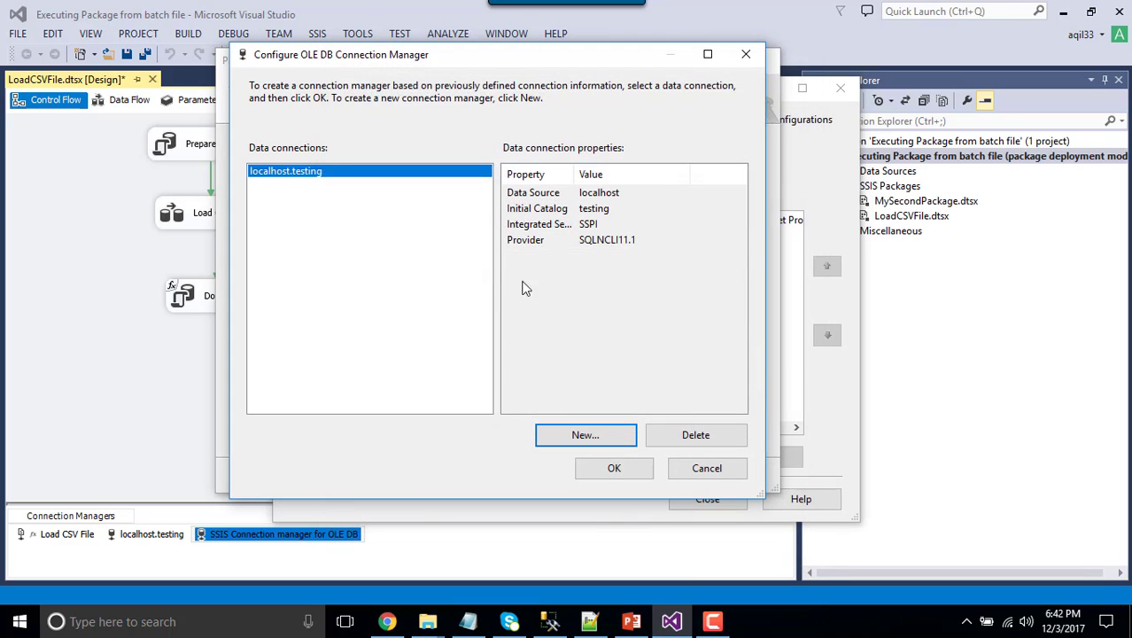
{"action": "left_click", "coordinate": [705, 468]}
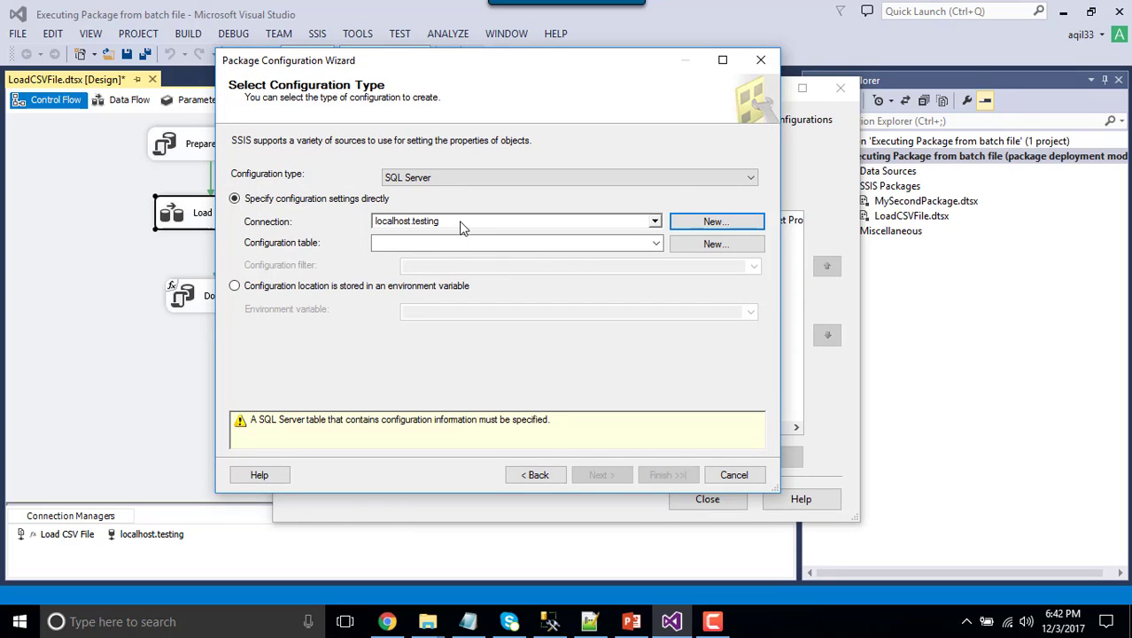
Create a new configuration table from the default CREATE TABLE script for [dbo].[SSIS Configurations] on the localhost.testing connection
{"action": "left_click", "coordinate": [398, 244]}
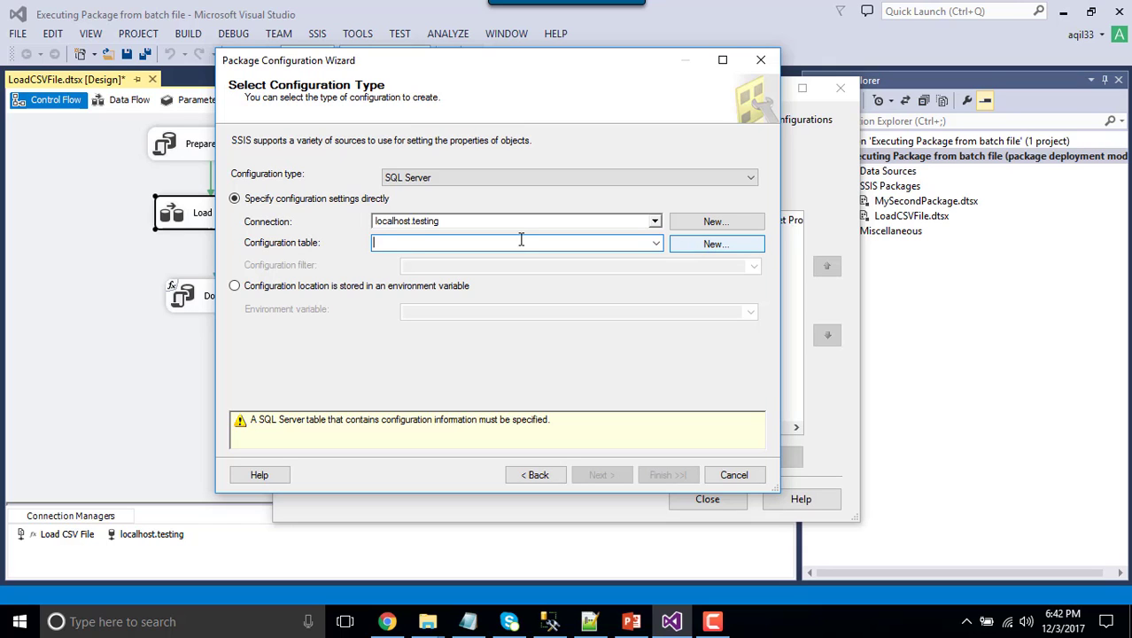
{"action": "left_click", "coordinate": [709, 247]}
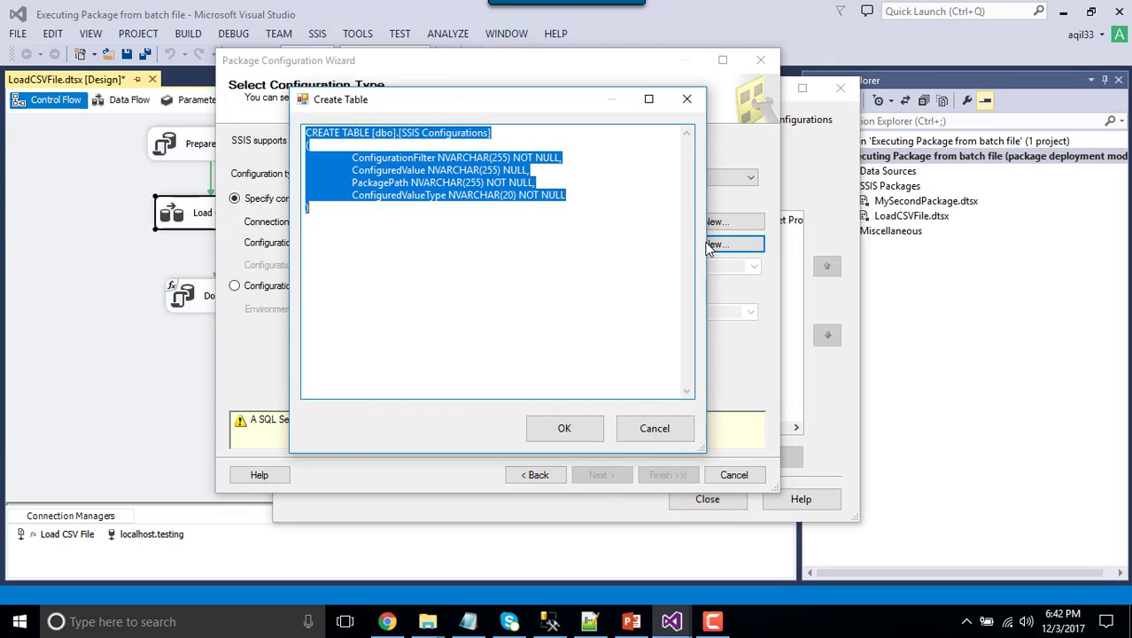
{"action": "left_click", "coordinate": [496, 241]}
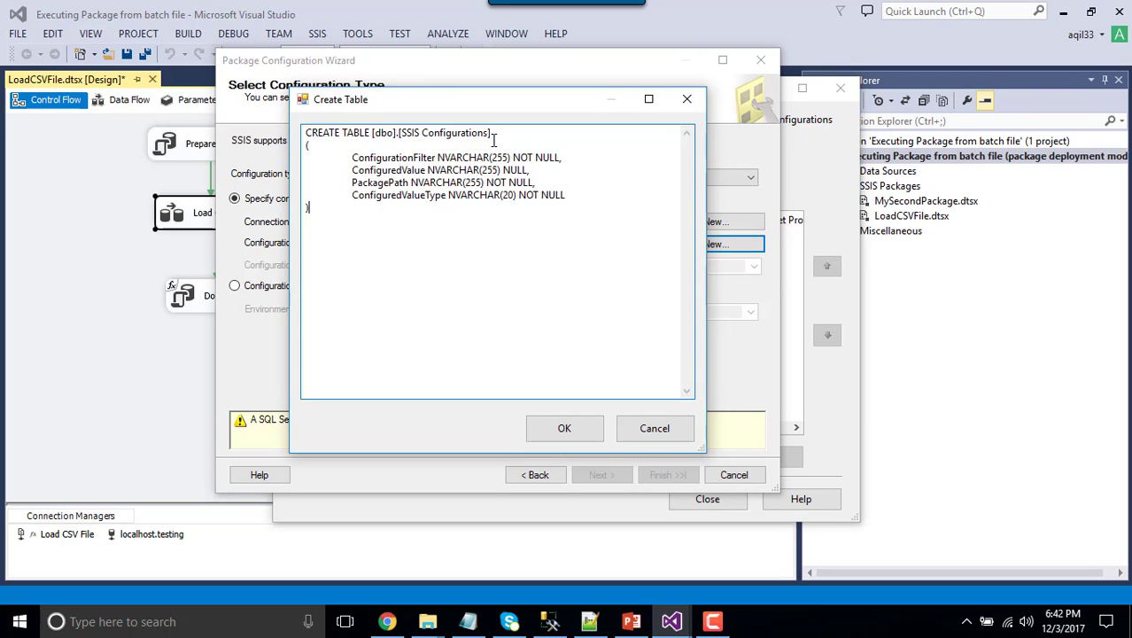
{"action": "left_click_drag", "start_coordinate": [401, 133], "coordinate": [489, 134]}
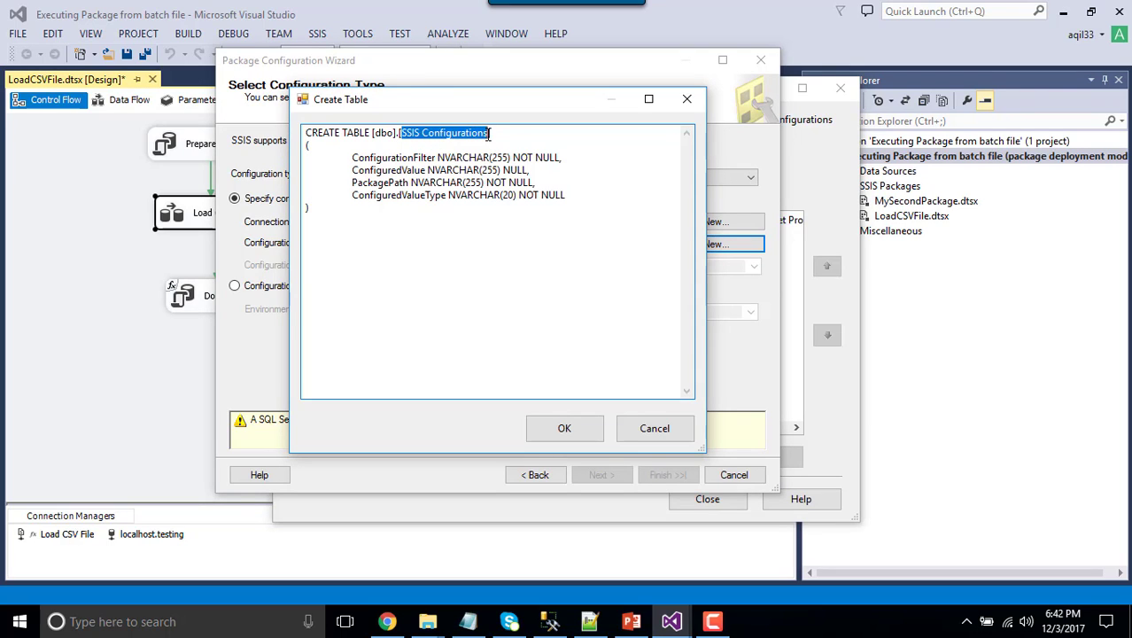
{"action": "left_click", "coordinate": [514, 230]}
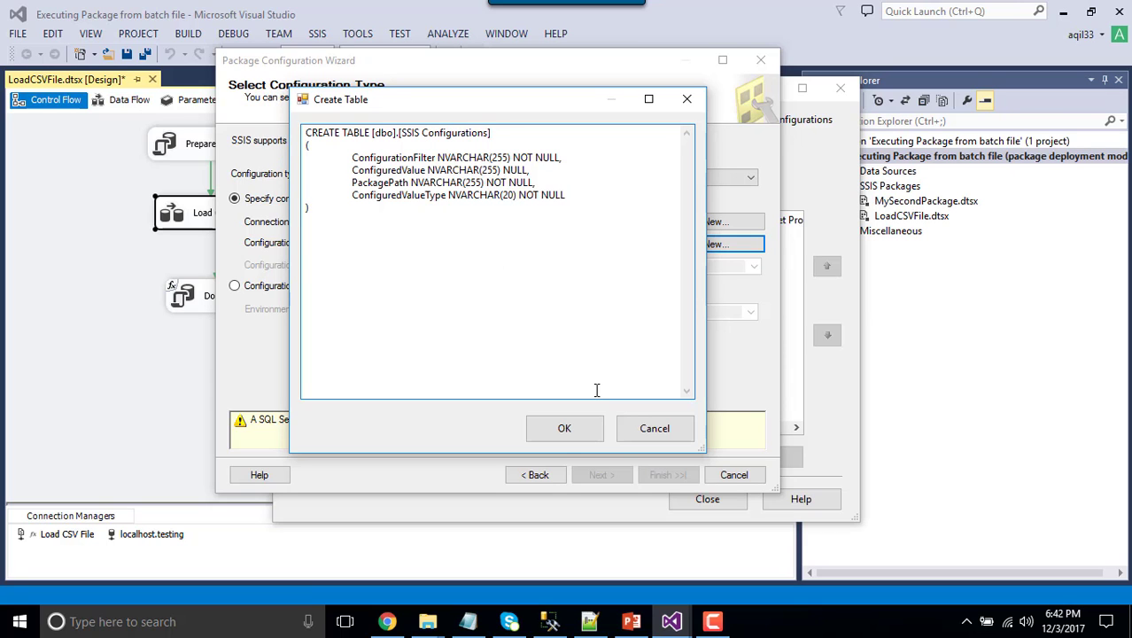
{"action": "left_click", "coordinate": [567, 434]}
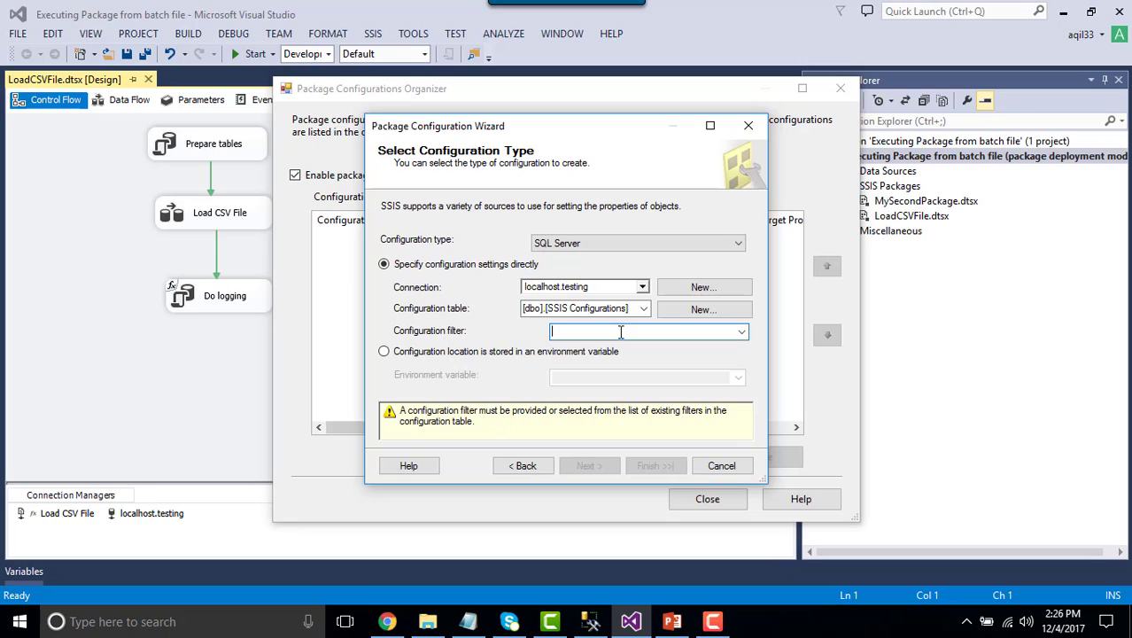
Set the configuration filter to LoadCSVFileFilter and continue to the selection of properties to export
{"action": "type", "text": "LoadCSV"}
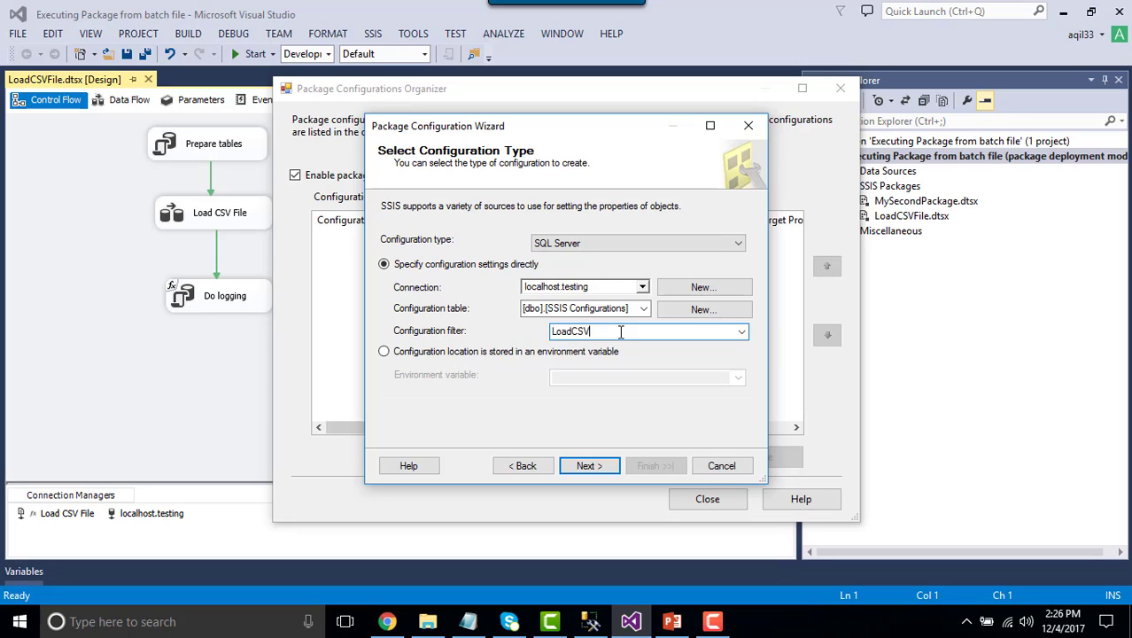
{"action": "type", "text": "FileFilter"}
{"action": "left_click", "coordinate": [588, 466]}
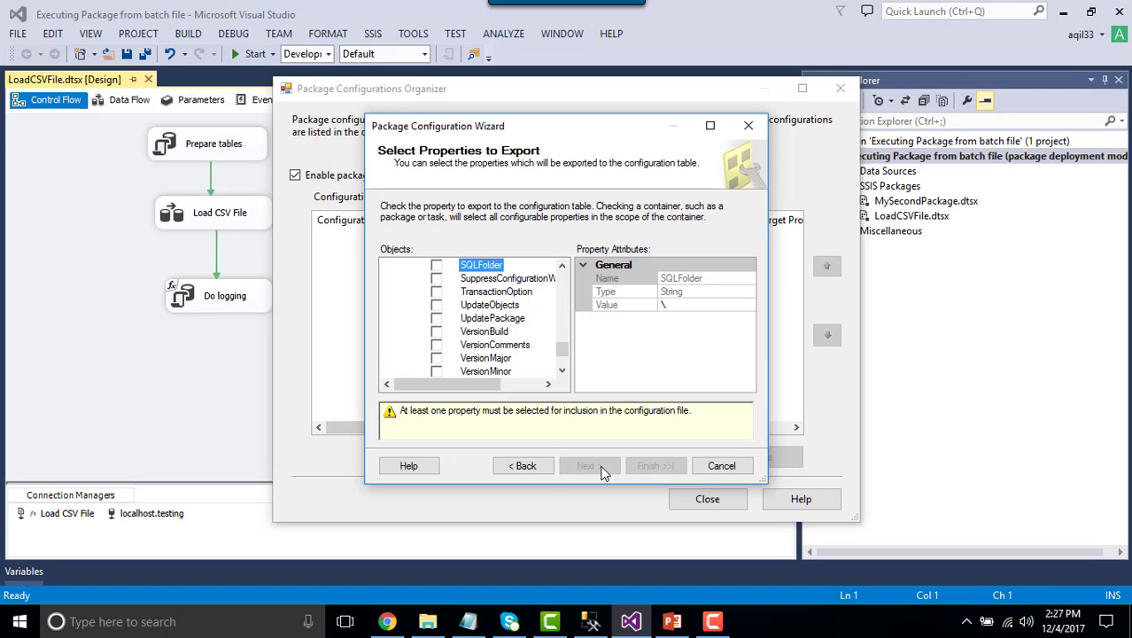
Maximize the wizard and select only the Value property of the FilePath variable for export
{"action": "left_click", "coordinate": [709, 125]}
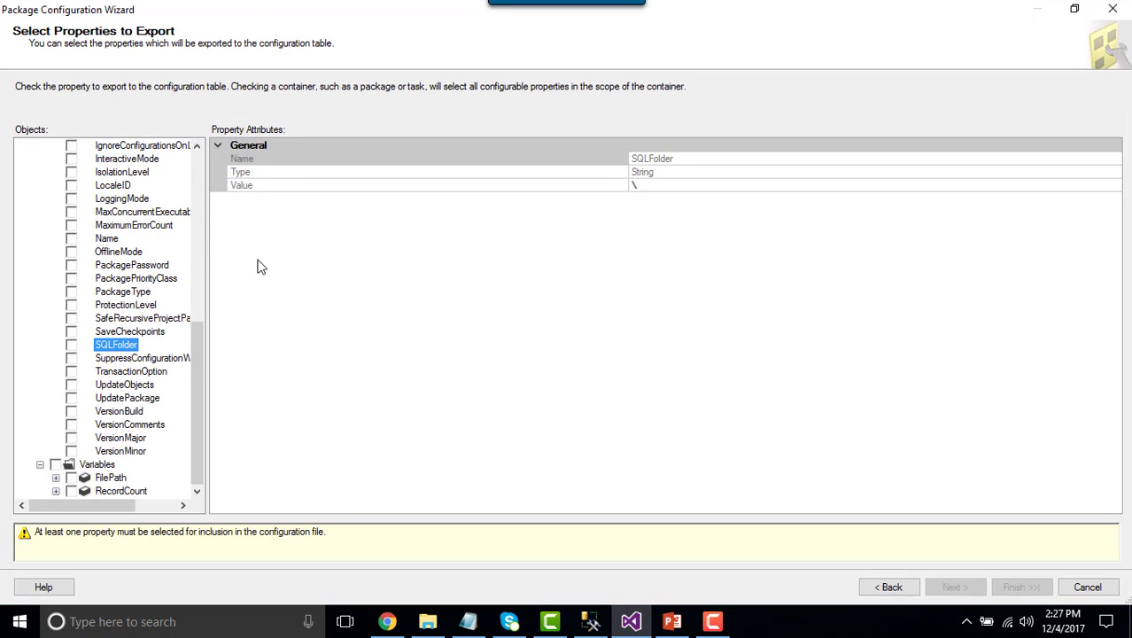
{"action": "scroll", "coordinate": [194, 357], "scroll_direction": "up", "scroll_amount": 10}
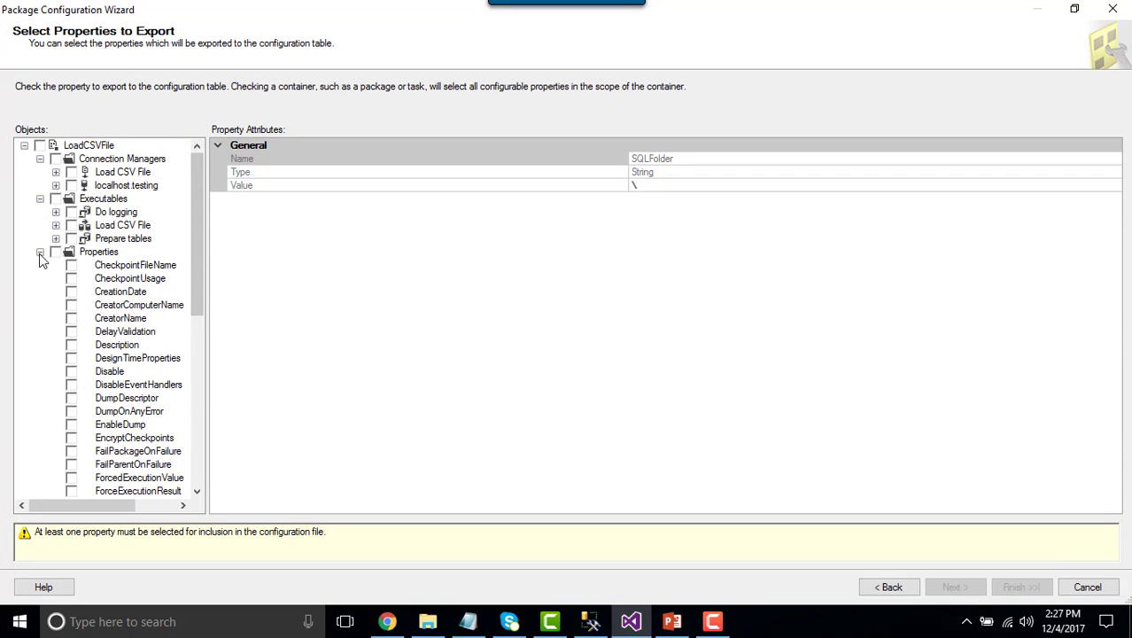
{"action": "left_click", "coordinate": [39, 253]}
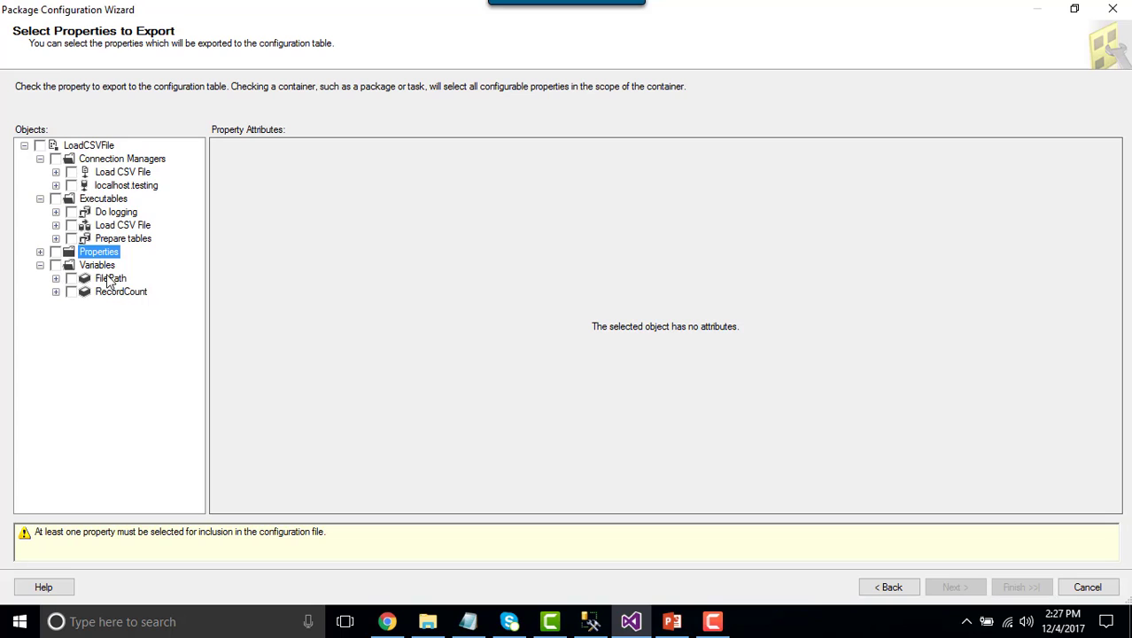
{"action": "left_click", "coordinate": [55, 279]}
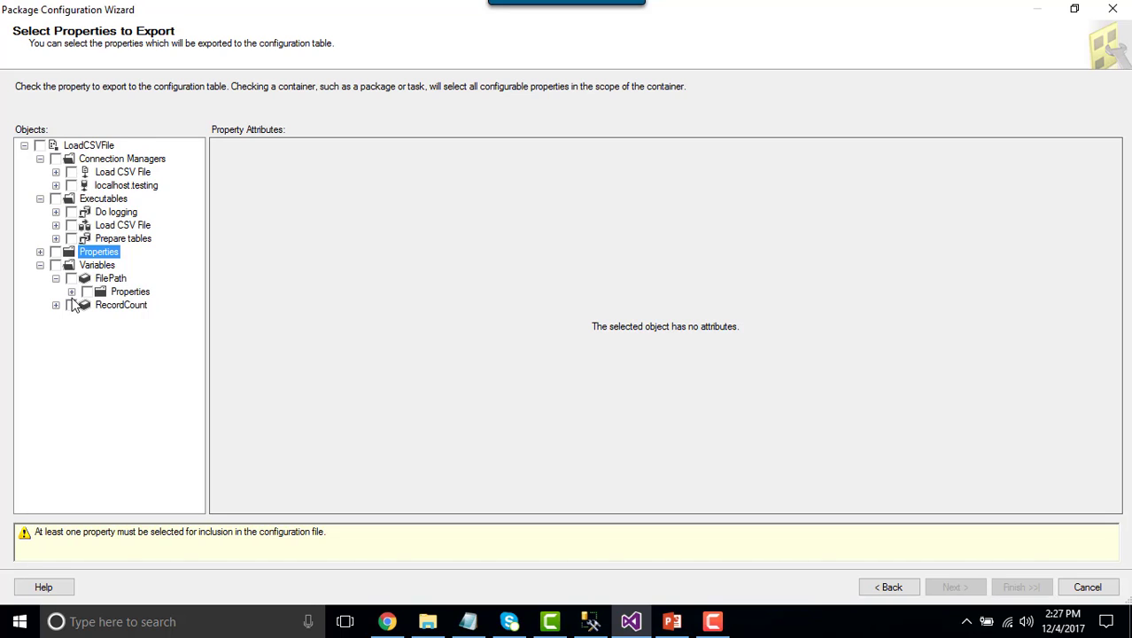
{"action": "left_click", "coordinate": [72, 293]}
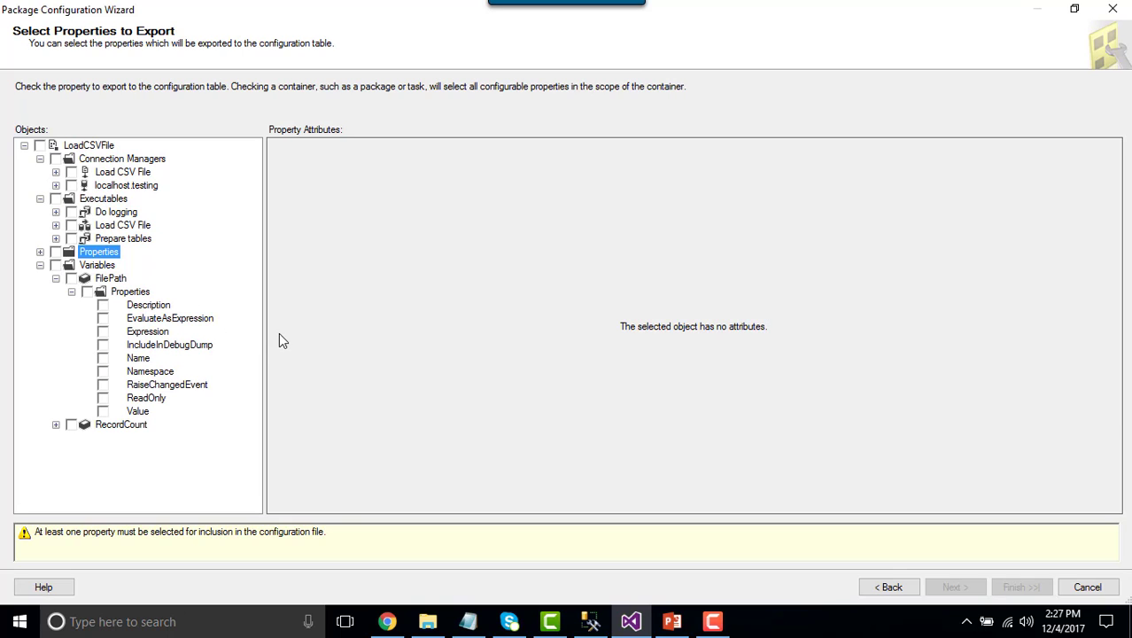
{"action": "left_click", "coordinate": [103, 411]}
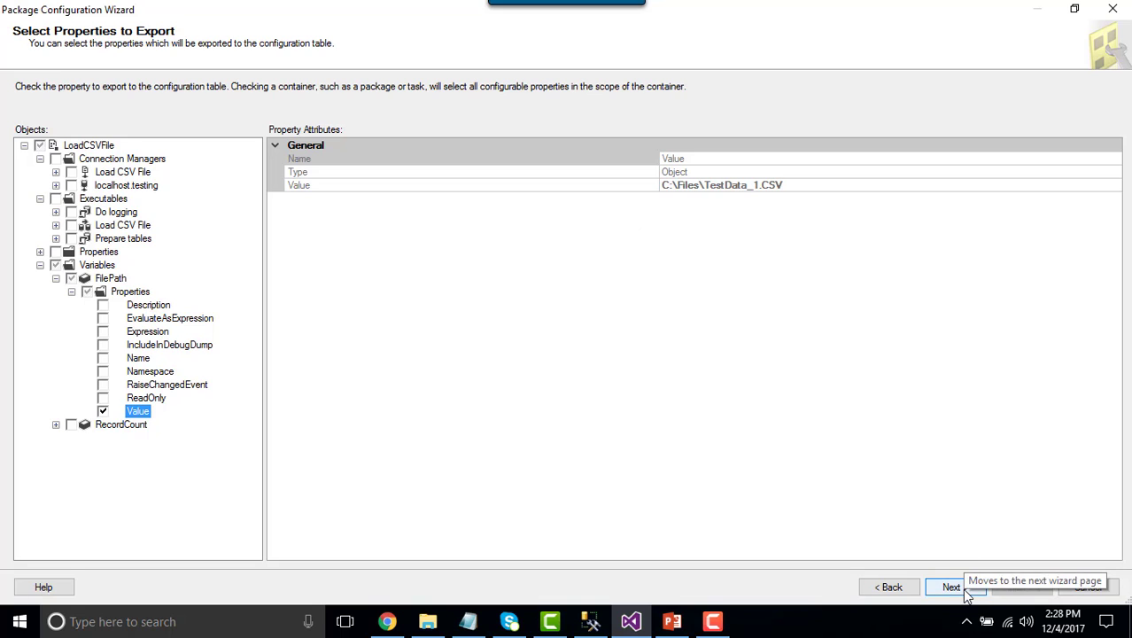
Finish the wizard with the default name Configuration 1 and close the package configurations organizer
{"action": "left_click", "coordinate": [964, 593]}
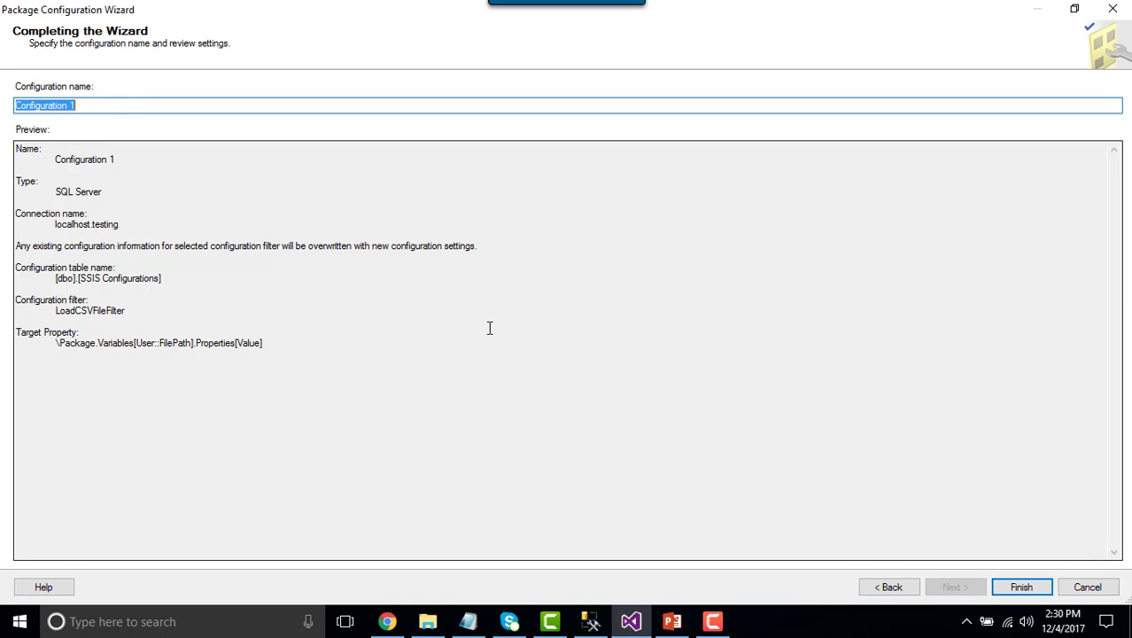
{"action": "left_click", "coordinate": [1022, 586]}
{"action": "left_click", "coordinate": [707, 501]}
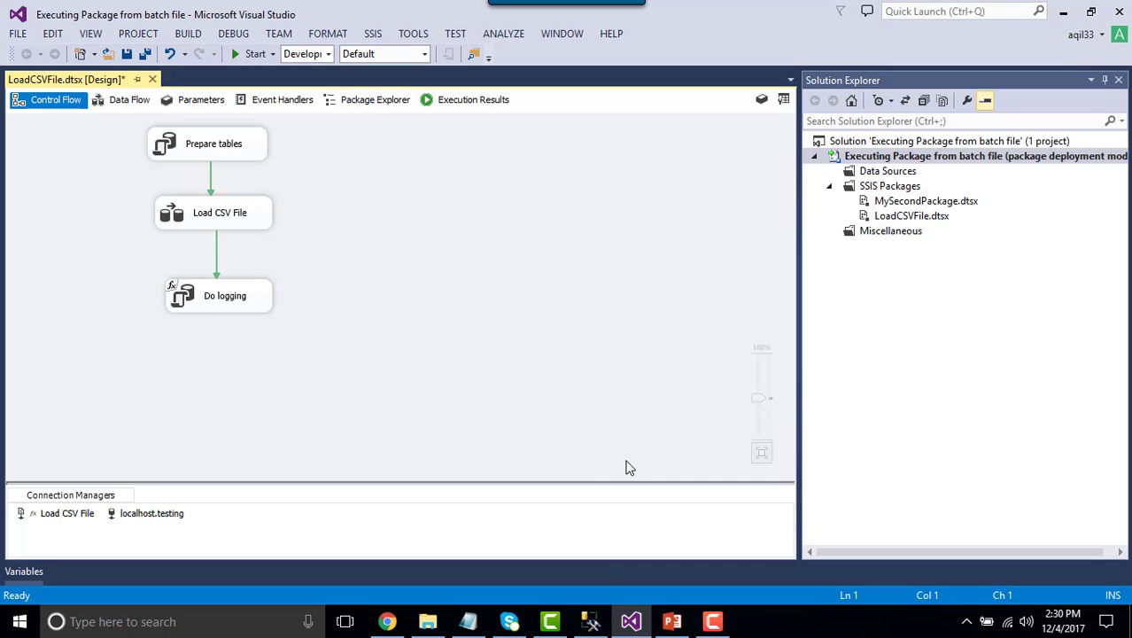
Switch to SQL Server Management Studio and refresh the Testing database's tables to find dbo.SSIS Configurations
{"action": "left_click", "coordinate": [599, 624]}
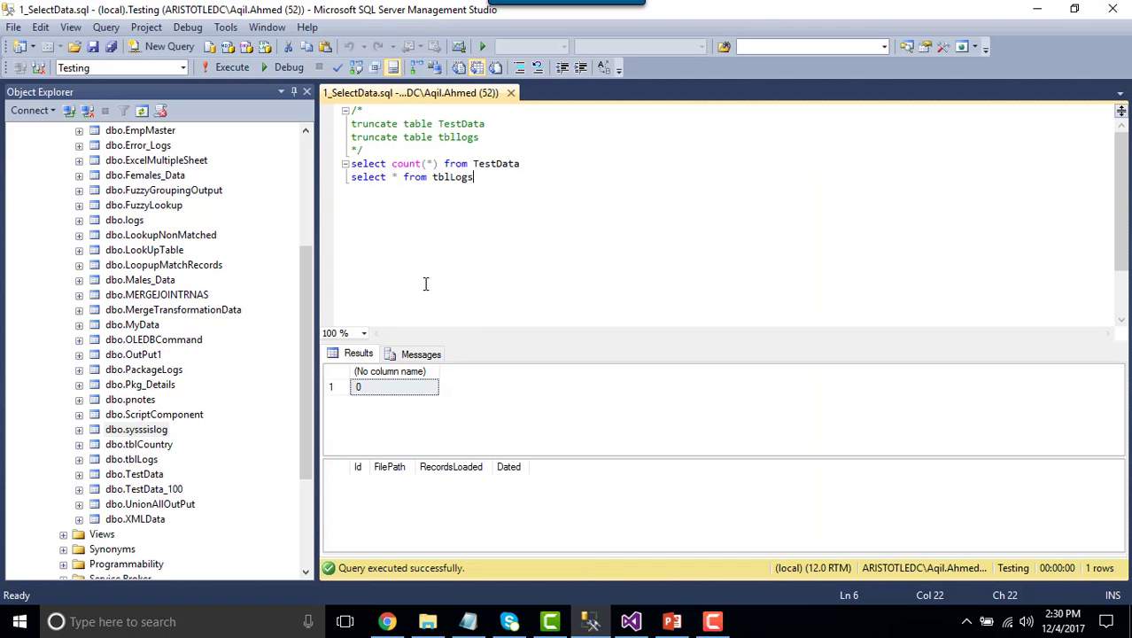
{"action": "scroll", "coordinate": [177, 284], "scroll_direction": "up", "scroll_amount": 5}
{"action": "right_click", "coordinate": [100, 255]}
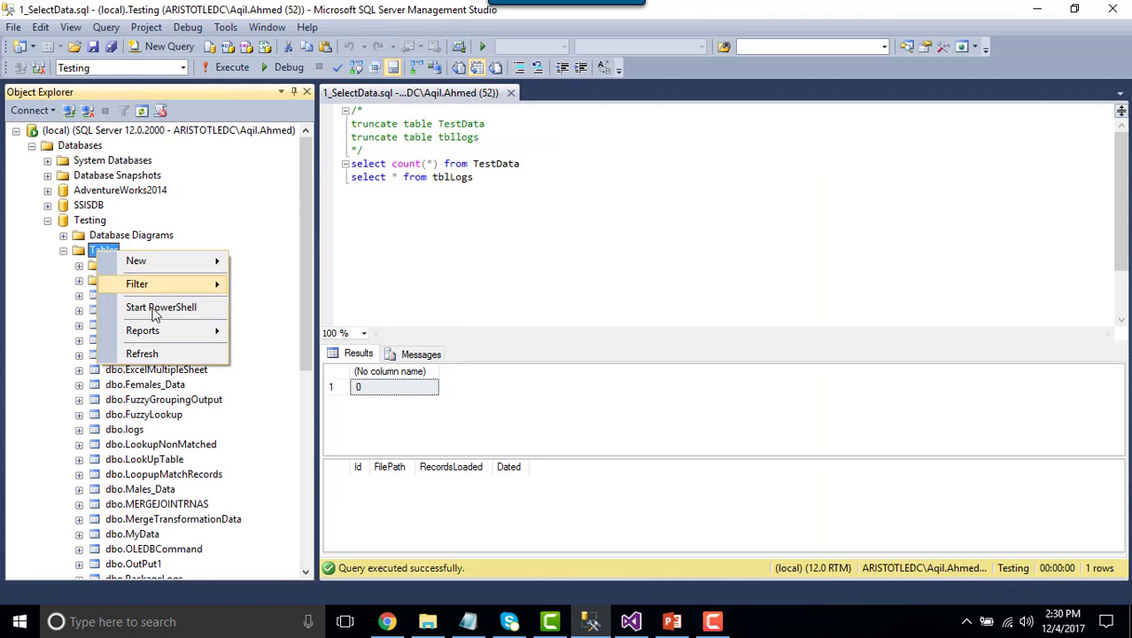
{"action": "left_click", "coordinate": [156, 351]}
{"action": "scroll", "coordinate": [174, 393], "scroll_direction": "down", "scroll_amount": 3}
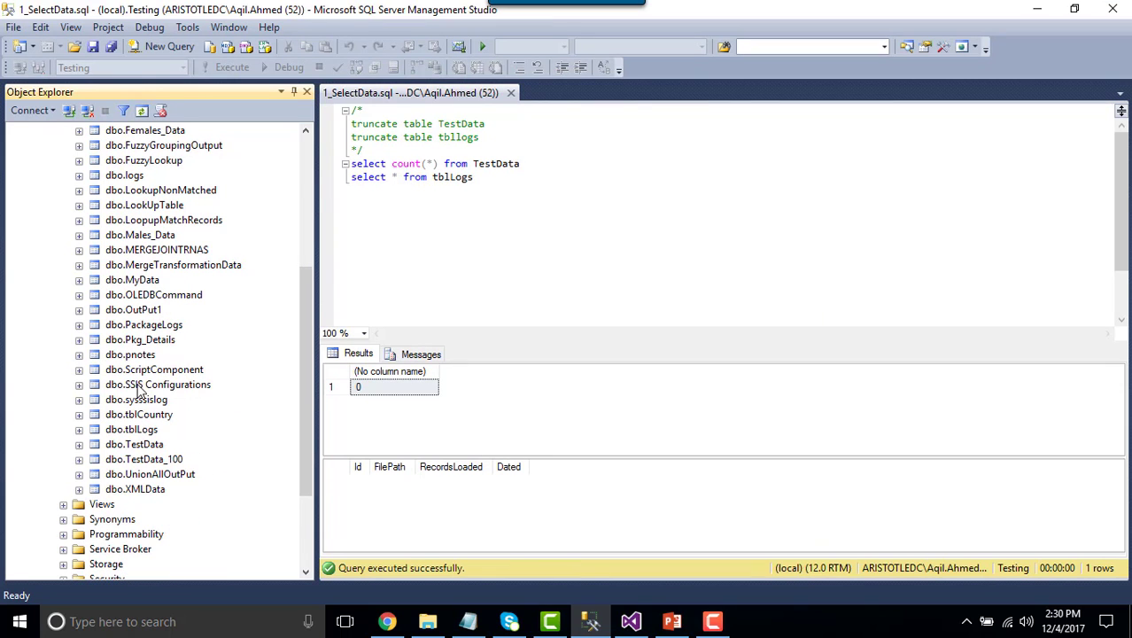
Select the top 1000 rows of dbo.SSIS Configurations and widen the ConfigurationFilter column to examine the stored configuration
{"action": "left_click", "coordinate": [194, 387]}
{"action": "right_click", "coordinate": [196, 392]}
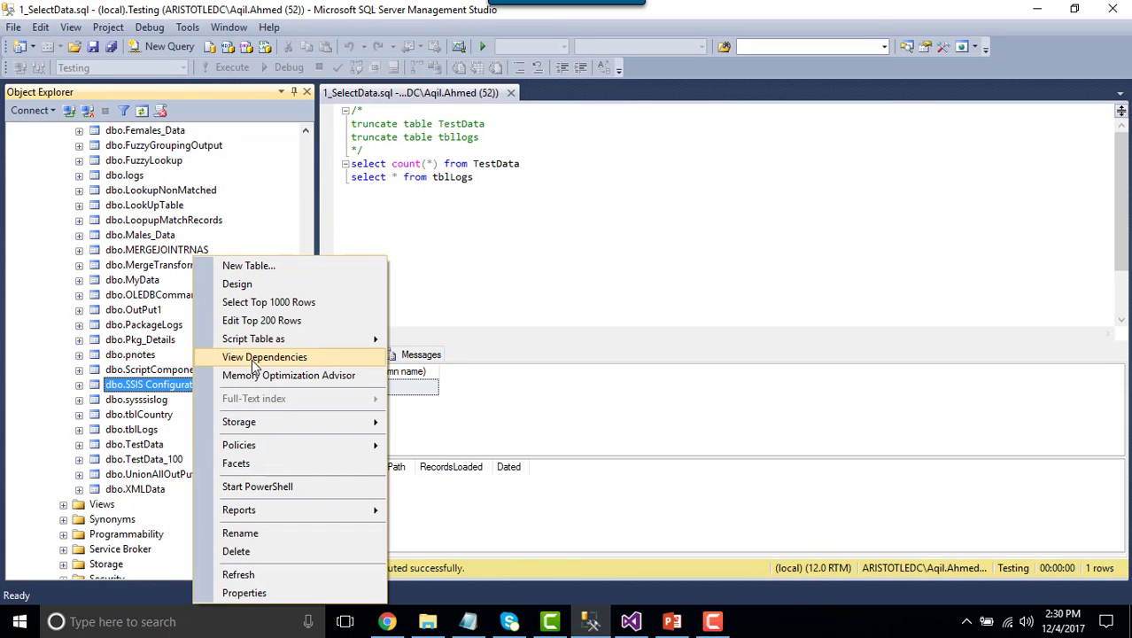
{"action": "left_click", "coordinate": [284, 303]}
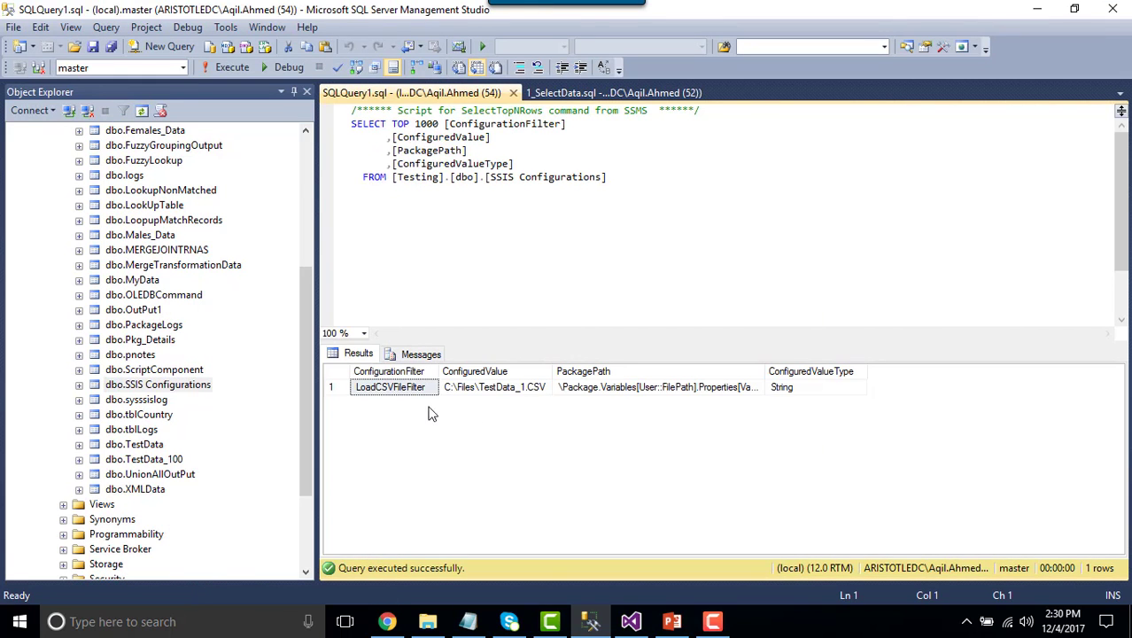
{"action": "left_click_drag", "start_coordinate": [439, 371], "coordinate": [464, 371]}
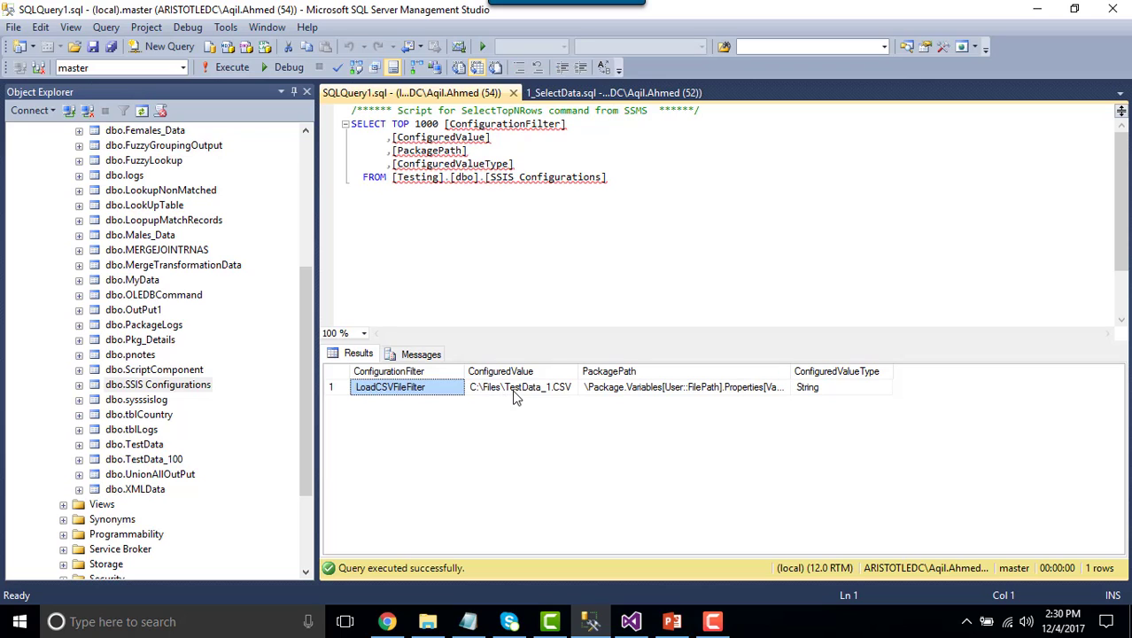
Examine the stored ConfiguredValue and widen the PackagePath results column to show the full property path
{"action": "left_click", "coordinate": [572, 390]}
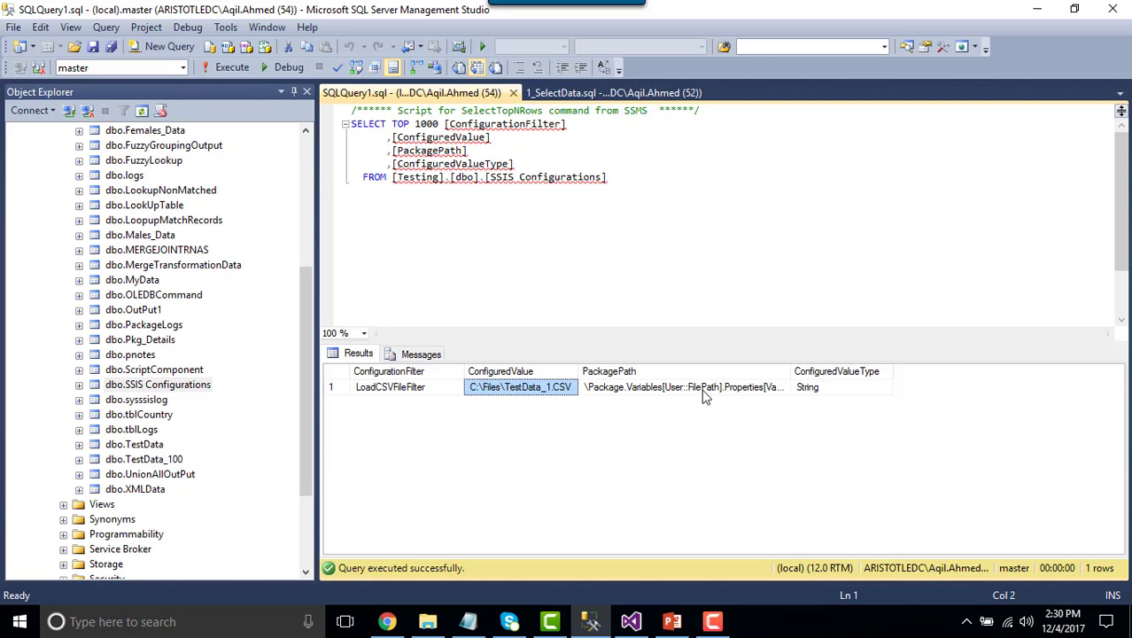
{"action": "double_click", "coordinate": [792, 376]}
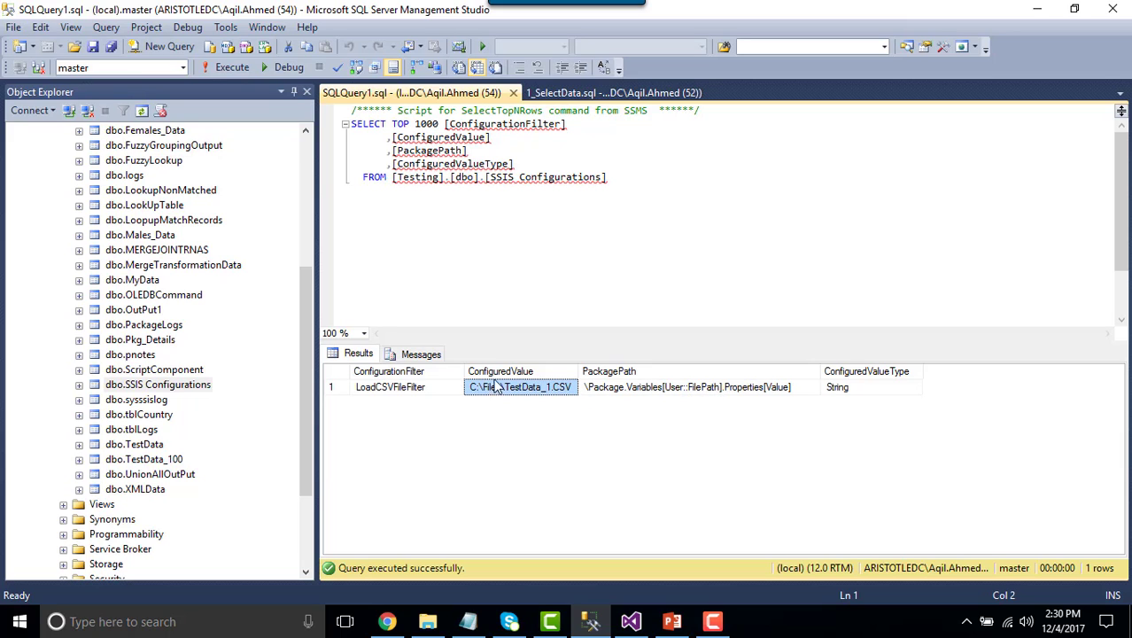
Edit the rows of dbo.SSIS Configurations, set the LoadCSVFileFilter row's ConfiguredValue to C:\Files\TestData_2.CSV, and close the table editor
{"action": "right_click", "coordinate": [187, 389]}
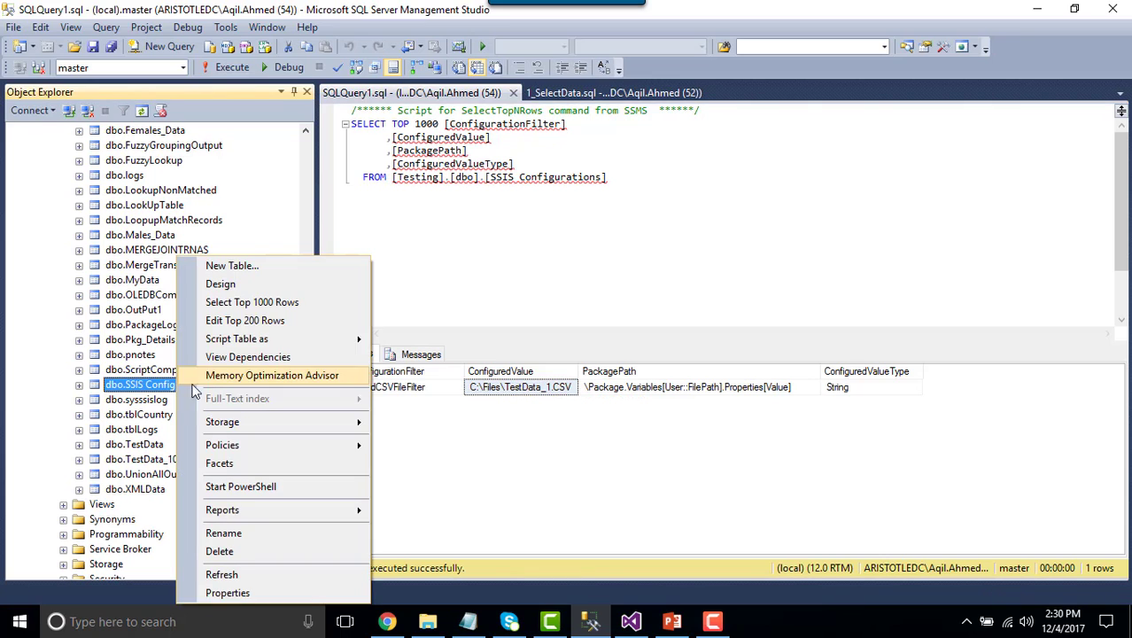
{"action": "left_click", "coordinate": [245, 321]}
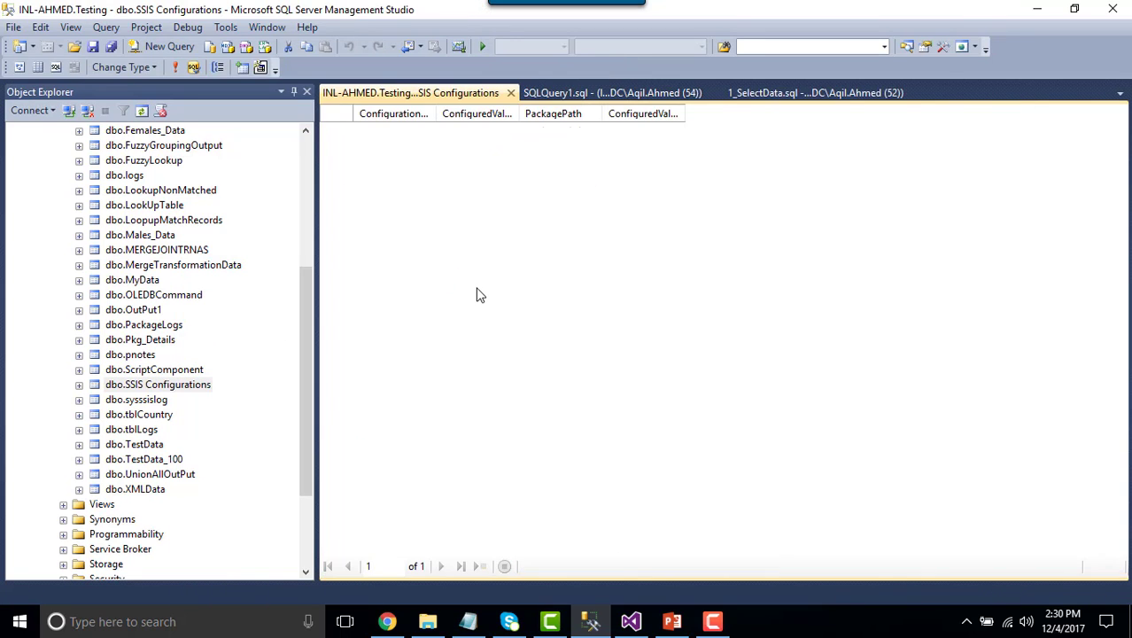
{"action": "left_click_drag", "start_coordinate": [530, 115], "coordinate": [663, 124]}
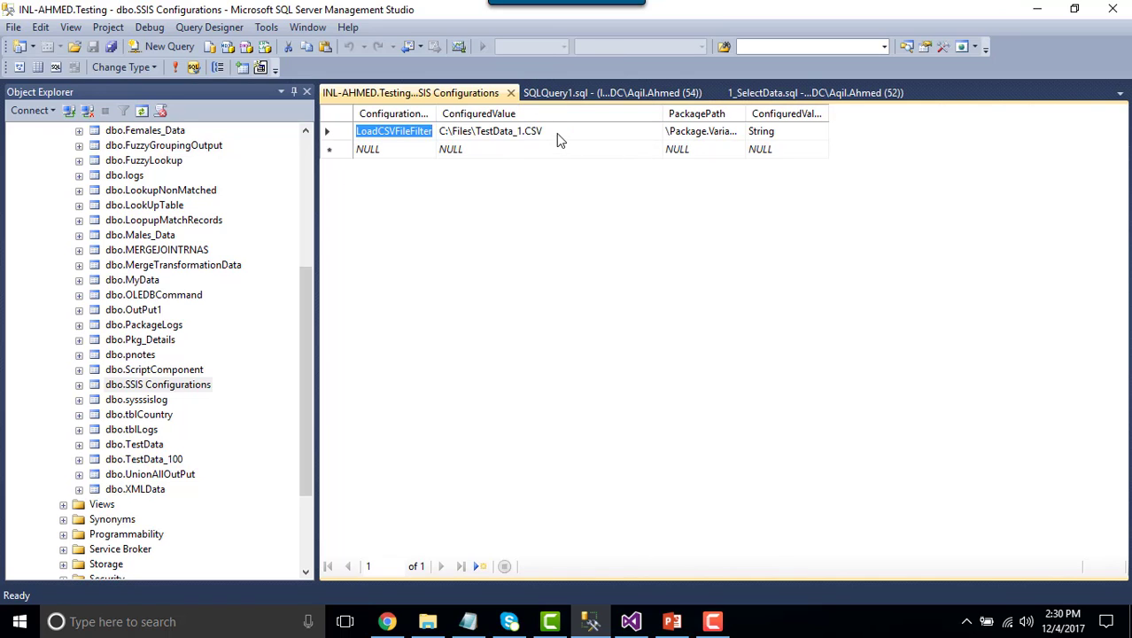
{"action": "left_click", "coordinate": [528, 133]}
{"action": "left_click", "coordinate": [523, 131]}
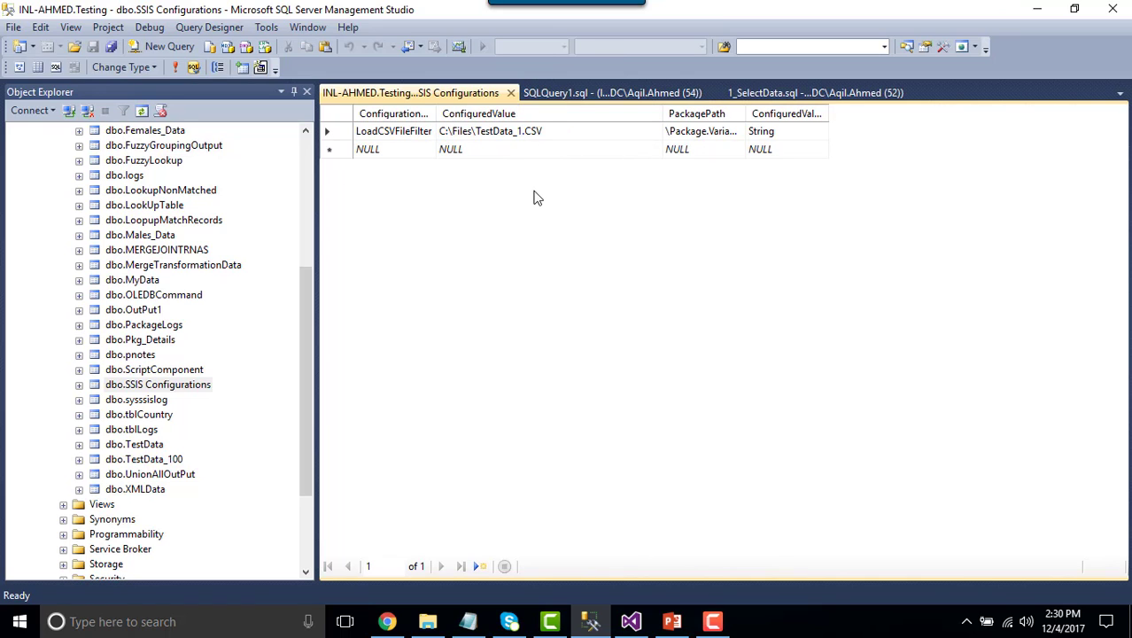
{"action": "key", "text": "BackSpace"}
{"action": "type", "text": "2"}
{"action": "key", "text": "Return"}
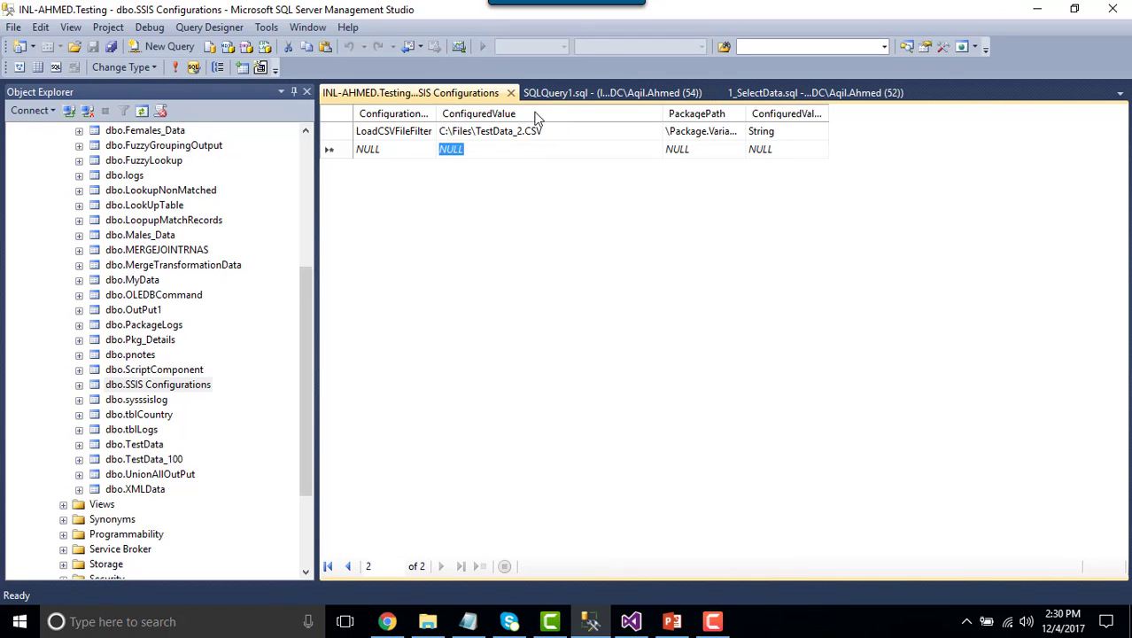
{"action": "left_click", "coordinate": [511, 93]}
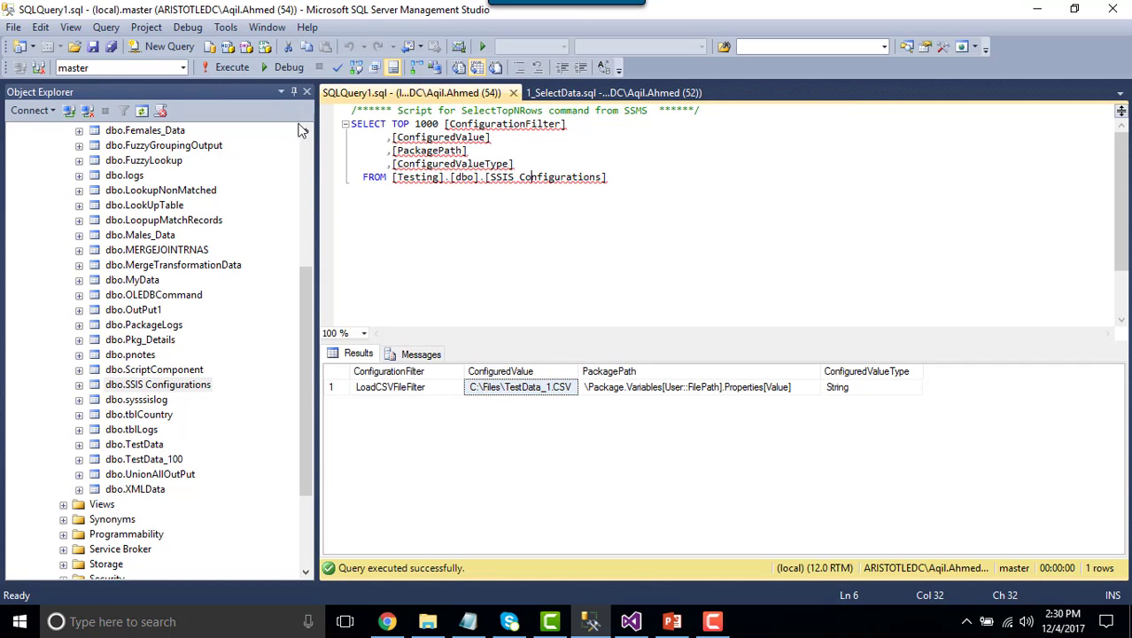
Execute the SSIS Configurations query again and widen the ConfiguredValue results column to check the stored file path
{"action": "left_click", "coordinate": [236, 70]}
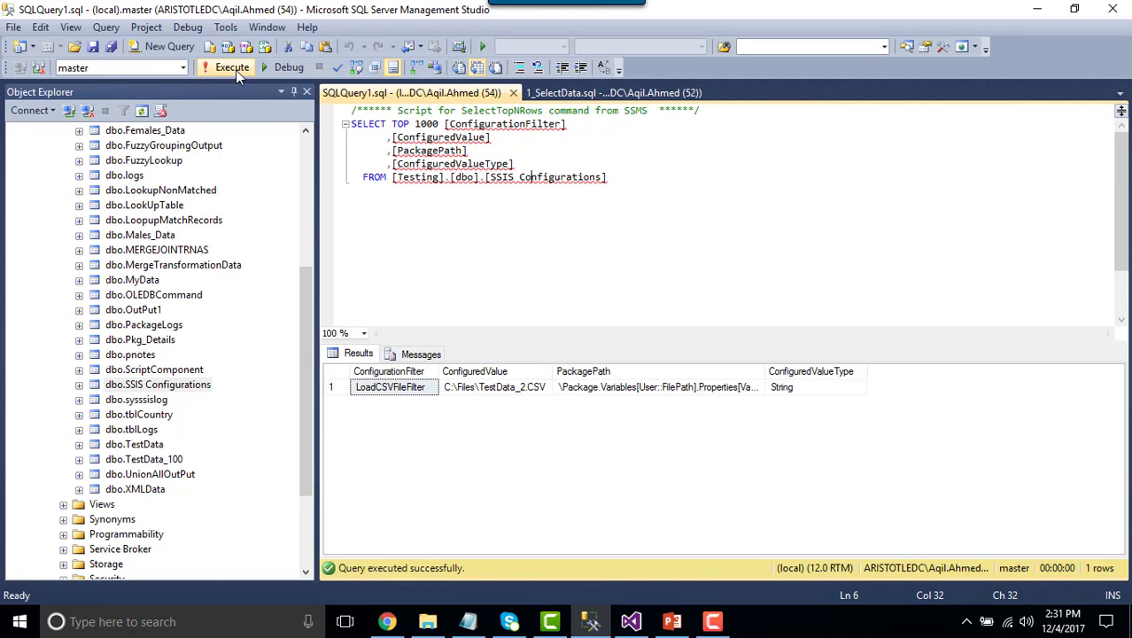
{"action": "left_click", "coordinate": [523, 391]}
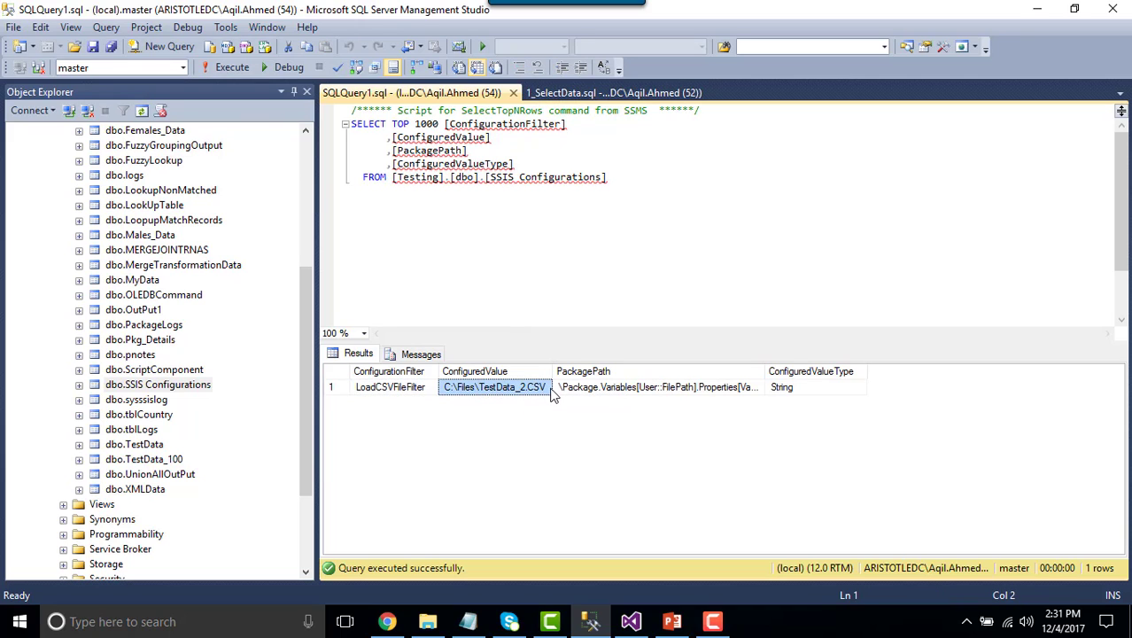
{"action": "left_click_drag", "start_coordinate": [553, 372], "coordinate": [575, 372]}
{"action": "left_click", "coordinate": [567, 277]}
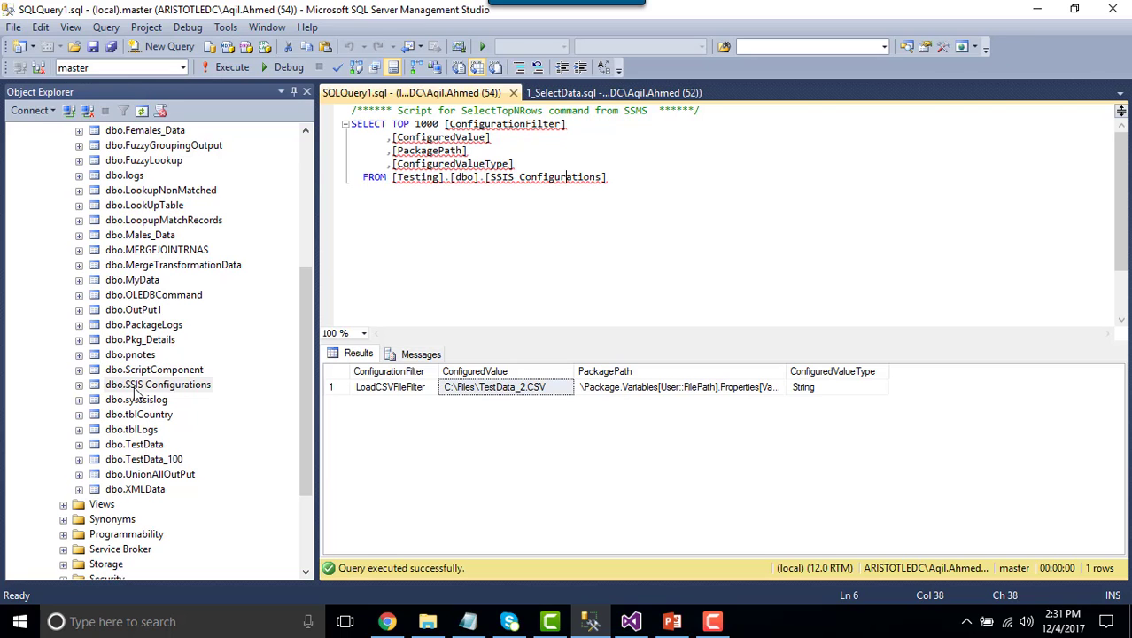
Switch to Visual Studio and check the FilePath value in the LoadCSVFile package's variables
{"action": "left_click", "coordinate": [631, 621]}
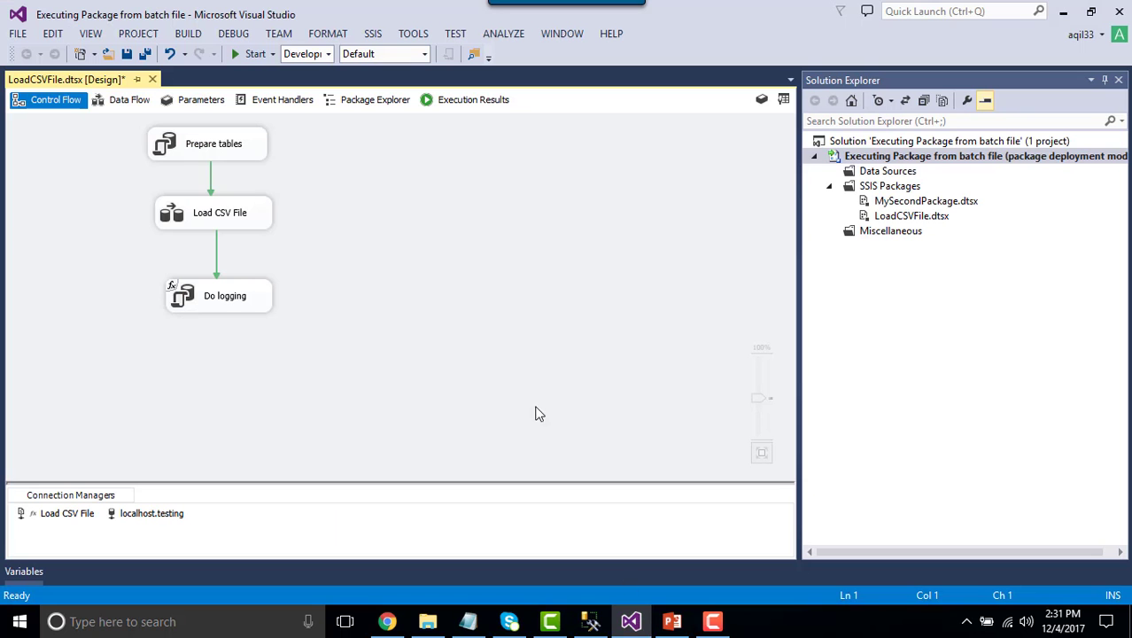
{"action": "right_click", "coordinate": [458, 212]}
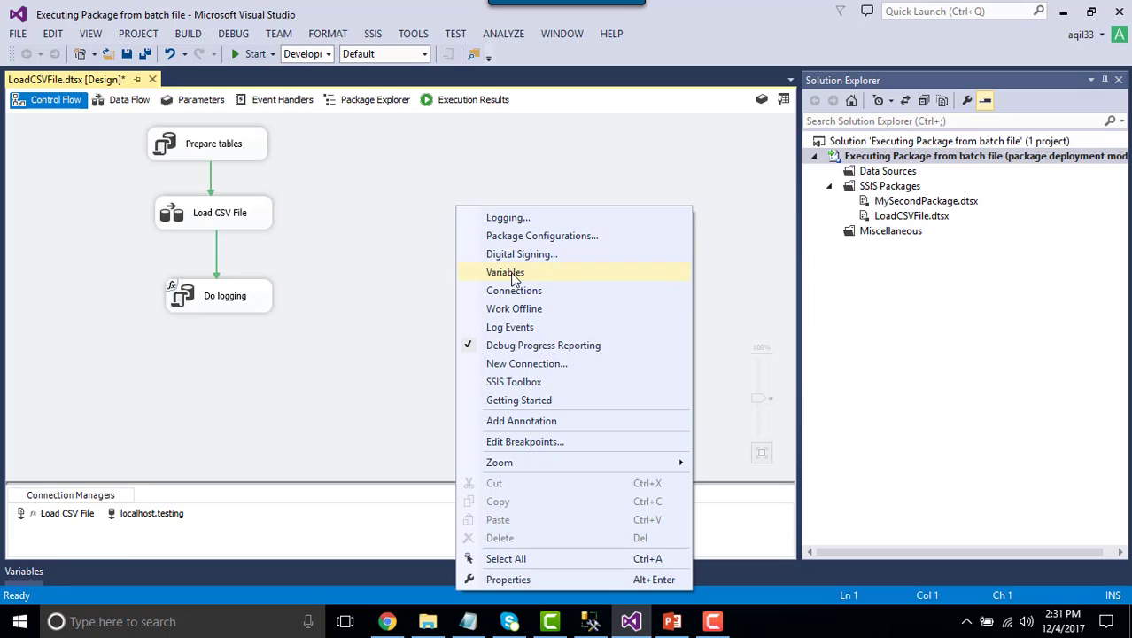
{"action": "left_click", "coordinate": [523, 280]}
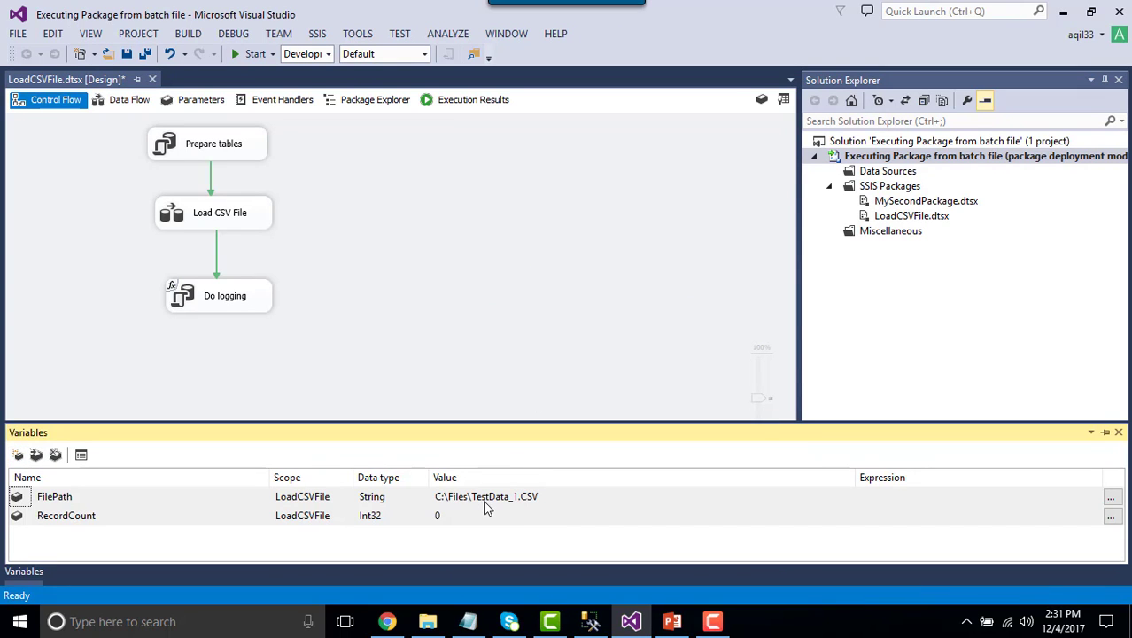
{"action": "left_click", "coordinate": [505, 247]}
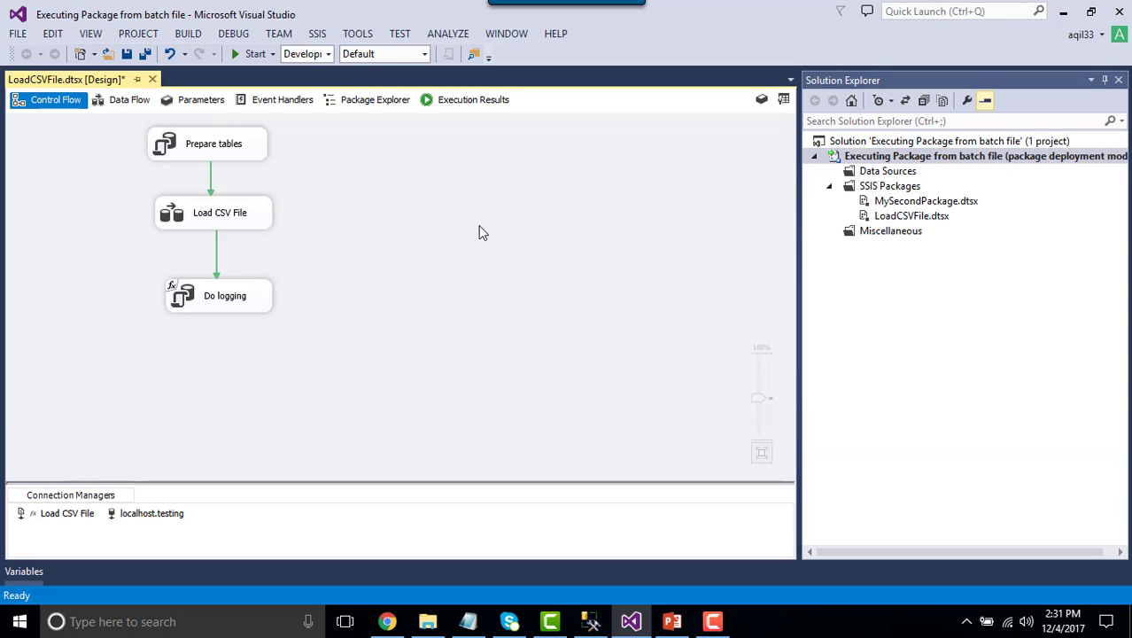
Review the enabled configurations in the Package Configurations Organizer and close it
{"action": "right_click", "coordinate": [434, 198]}
{"action": "left_click", "coordinate": [487, 231]}
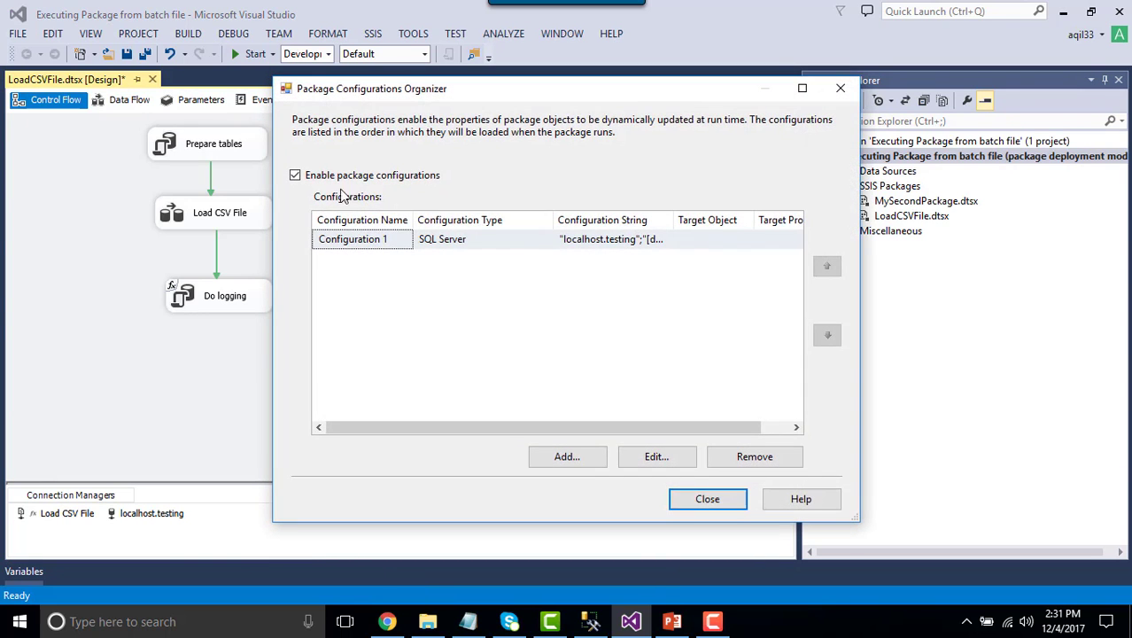
{"action": "left_click", "coordinate": [722, 499]}
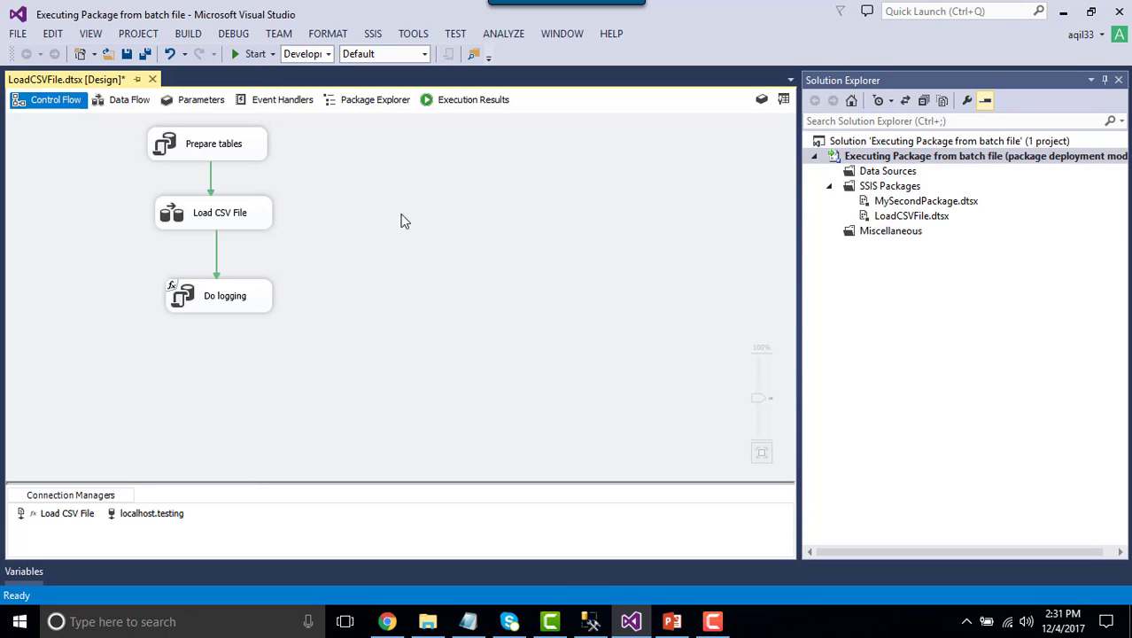
Run the LoadCSVFile package, switch to SQL Server Management Studio, and execute the 1_SelectData.sql queries on TestData and tblLogs
{"action": "left_click", "coordinate": [243, 56]}
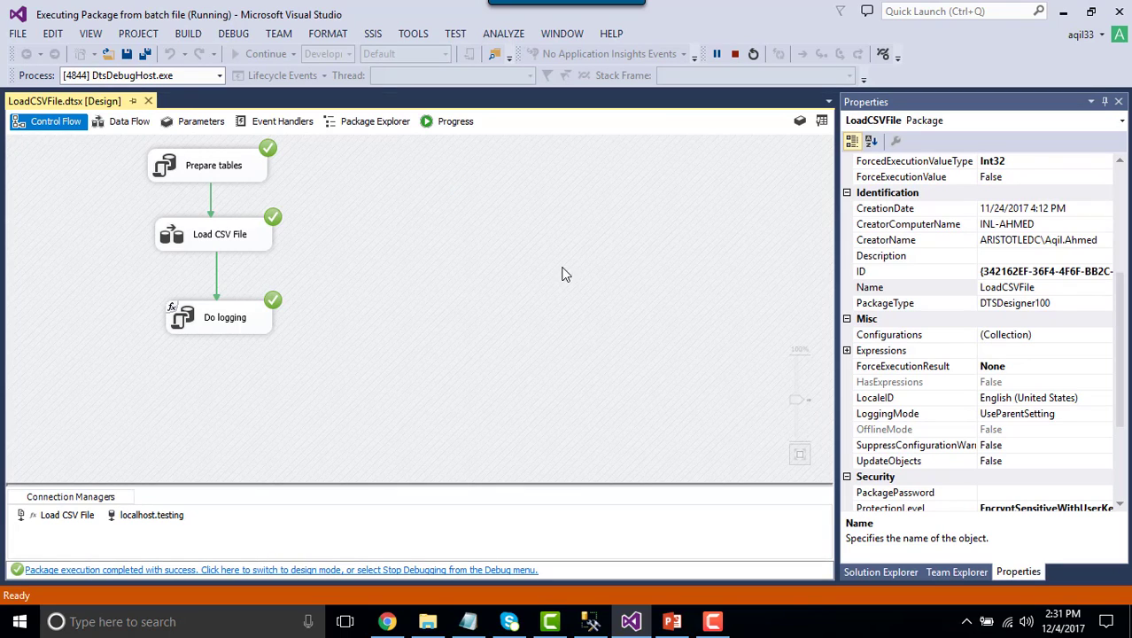
{"action": "left_click", "coordinate": [592, 622]}
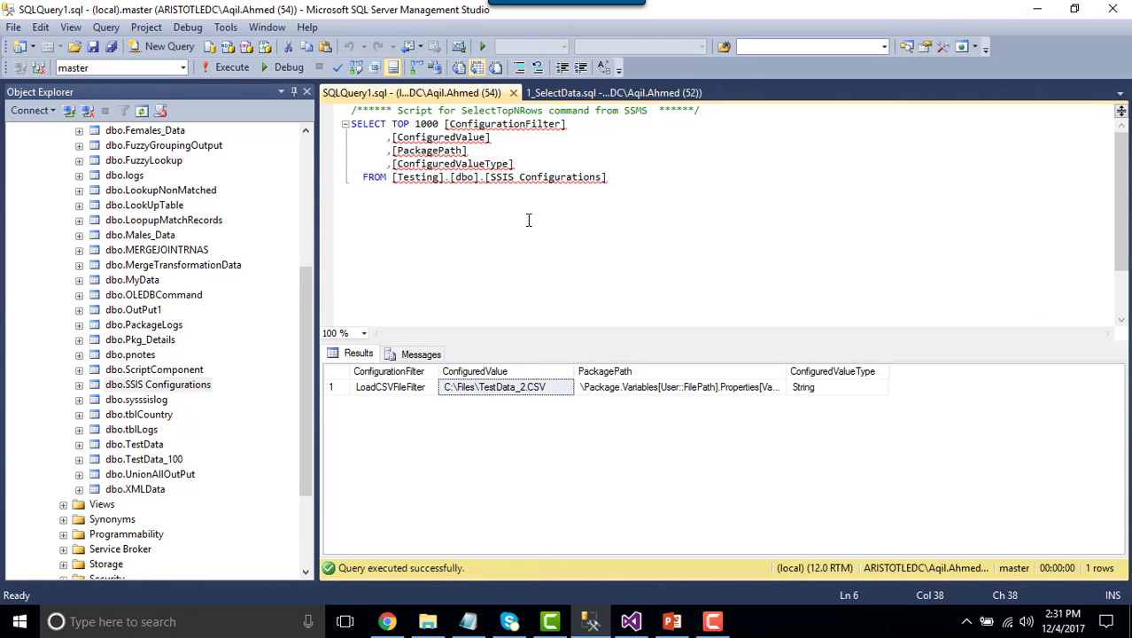
{"action": "left_click", "coordinate": [590, 95]}
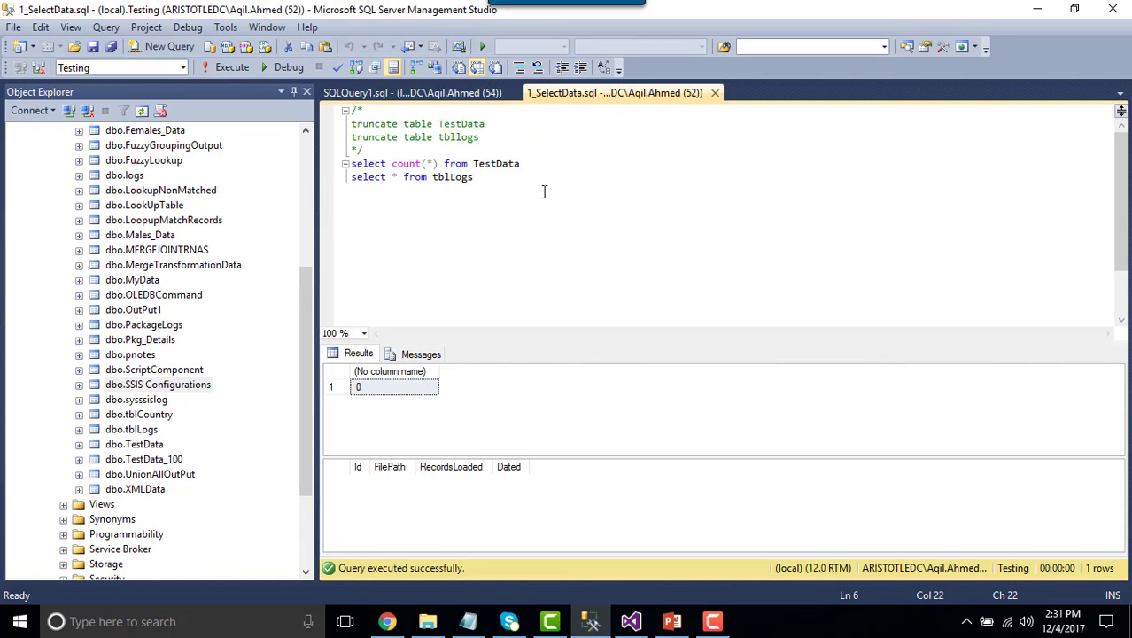
{"action": "left_click", "coordinate": [224, 65]}
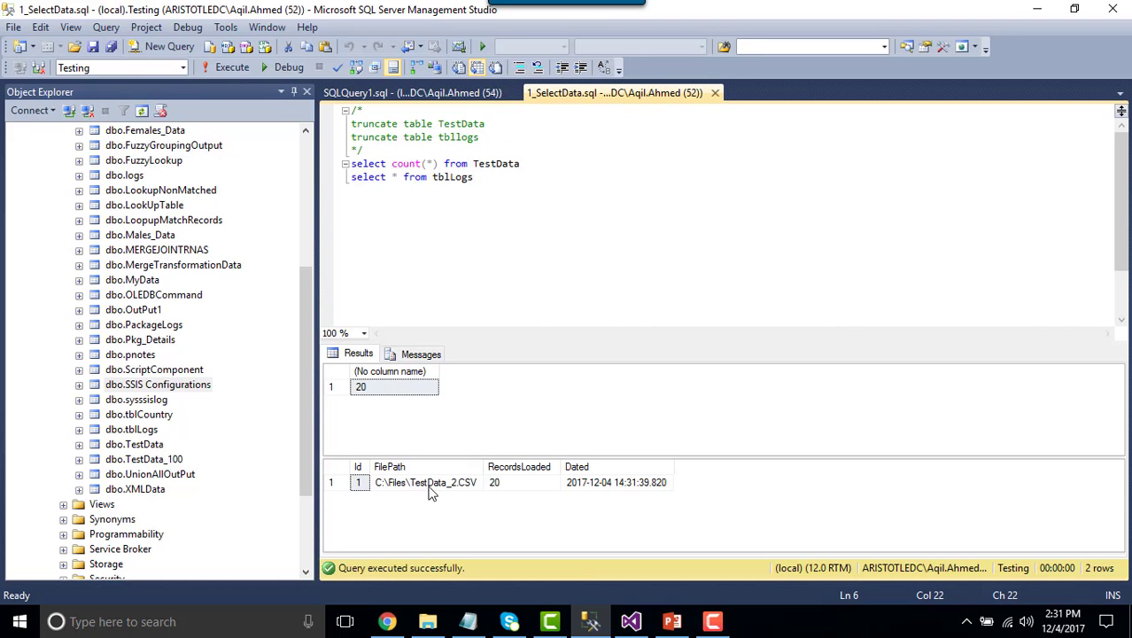
Compare the ConfiguredValue in the SSIS Configurations results with the FilePath and RecordsLoaded values logged in tblLogs
{"action": "left_click", "coordinate": [439, 92]}
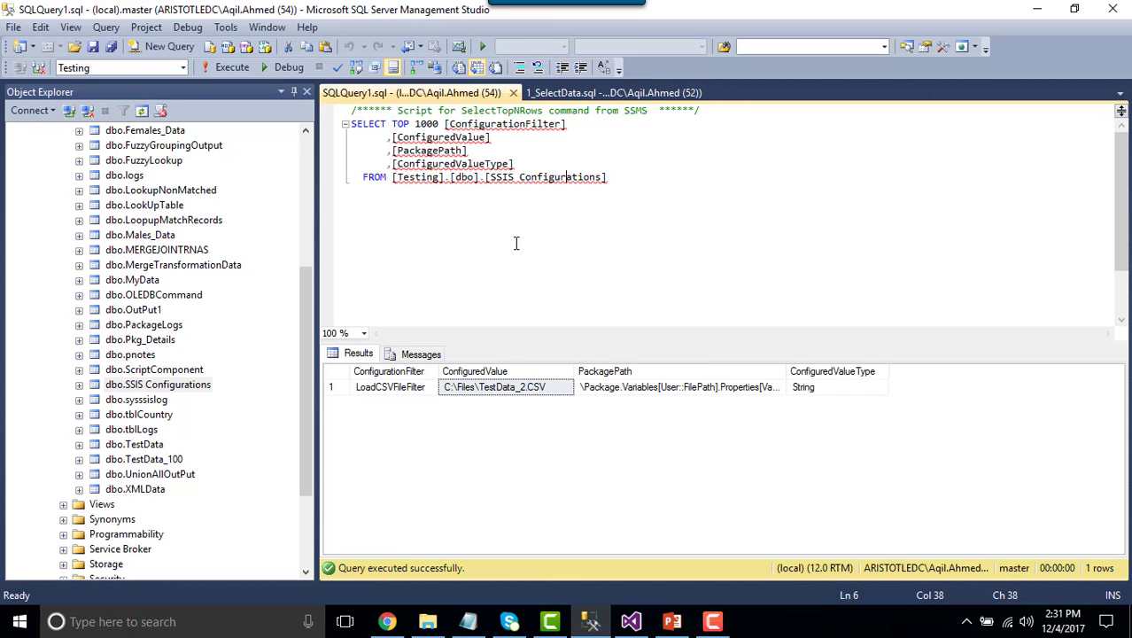
{"action": "left_click", "coordinate": [507, 390]}
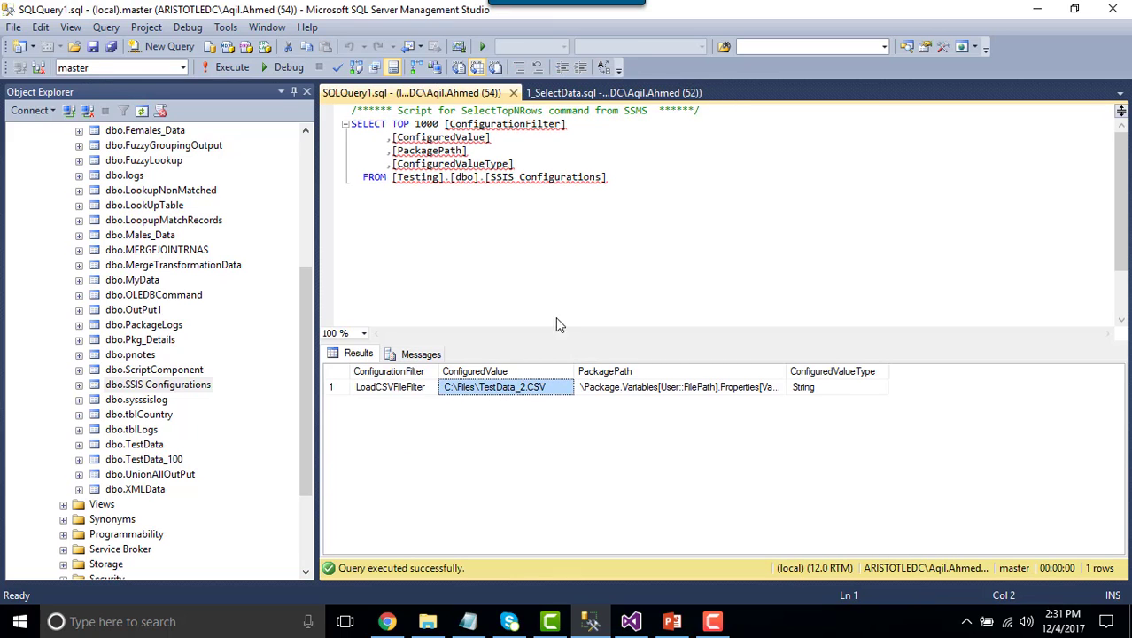
{"action": "left_click", "coordinate": [569, 93]}
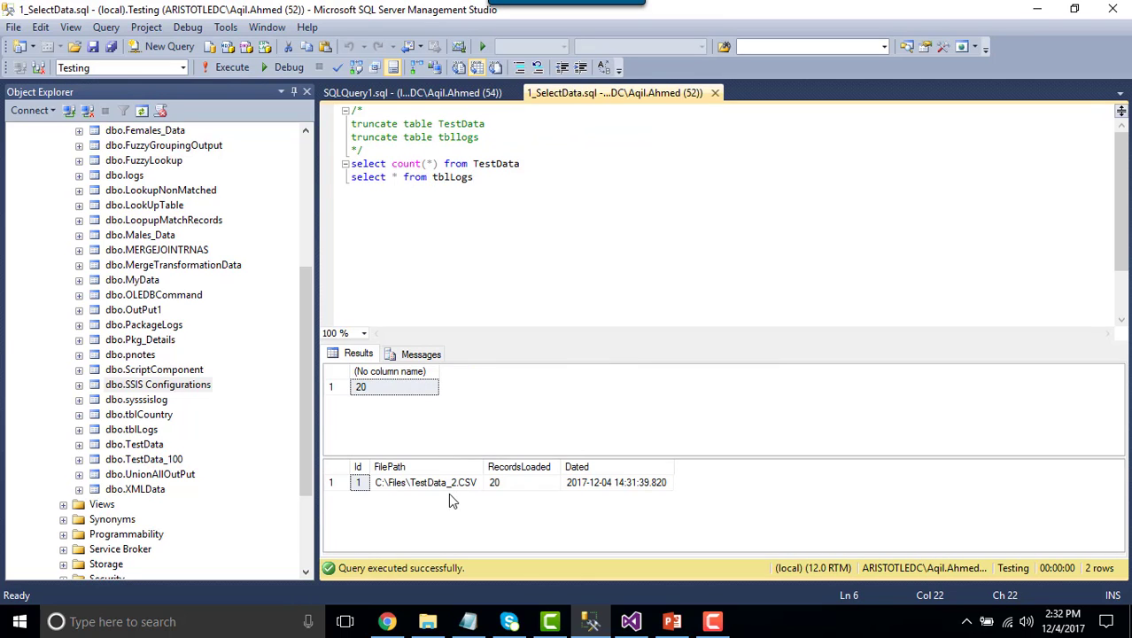
{"action": "left_click", "coordinate": [426, 487]}
{"action": "left_click", "coordinate": [523, 483]}
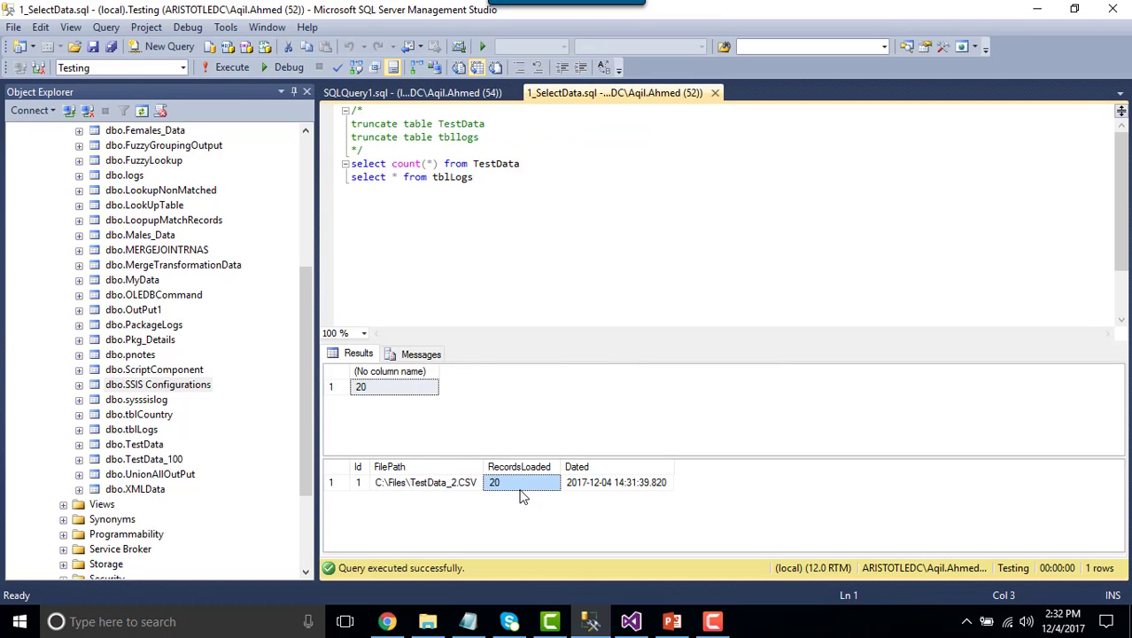
{"action": "left_click", "coordinate": [542, 236]}
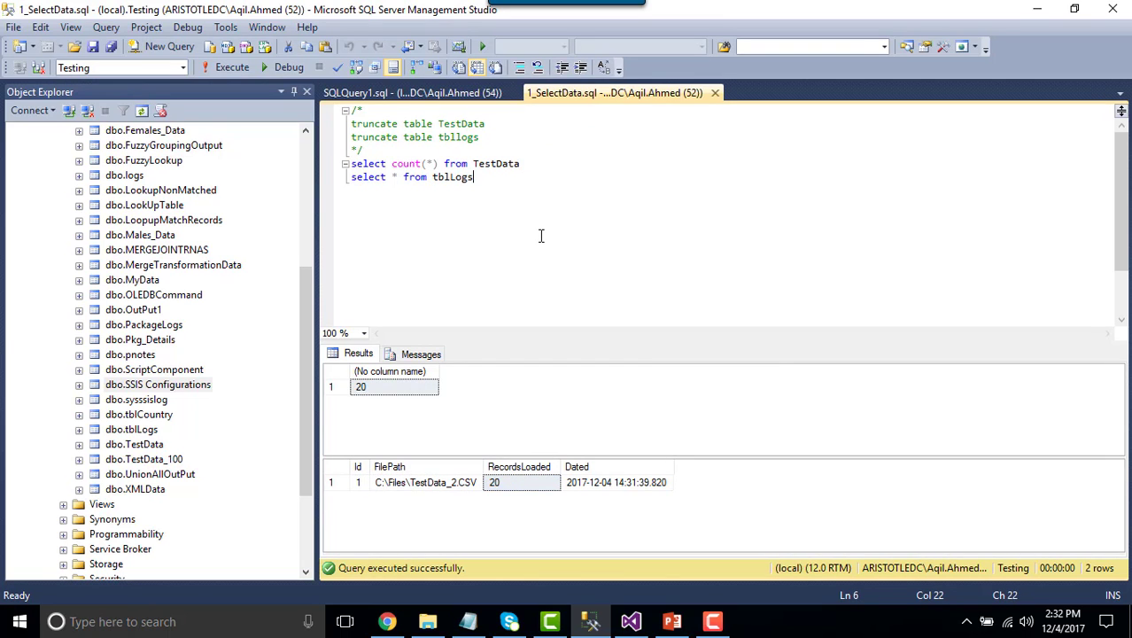